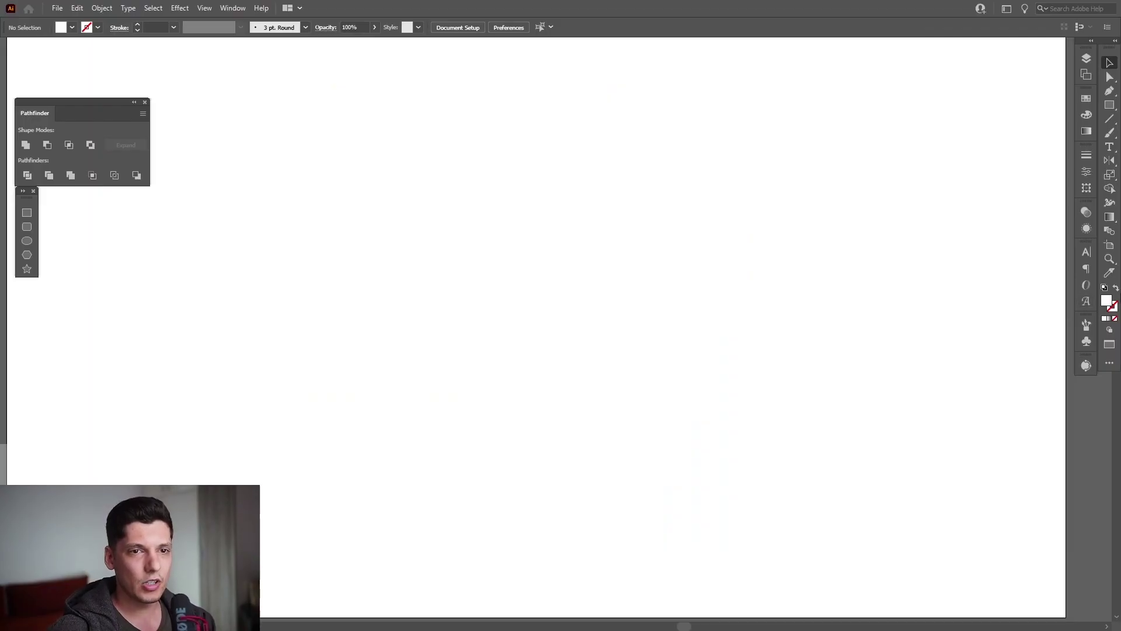
Draw a large unfilled circle centred on the artboard with the Ellipse Tool
{"action": "left_click", "coordinate": [1116, 288]}
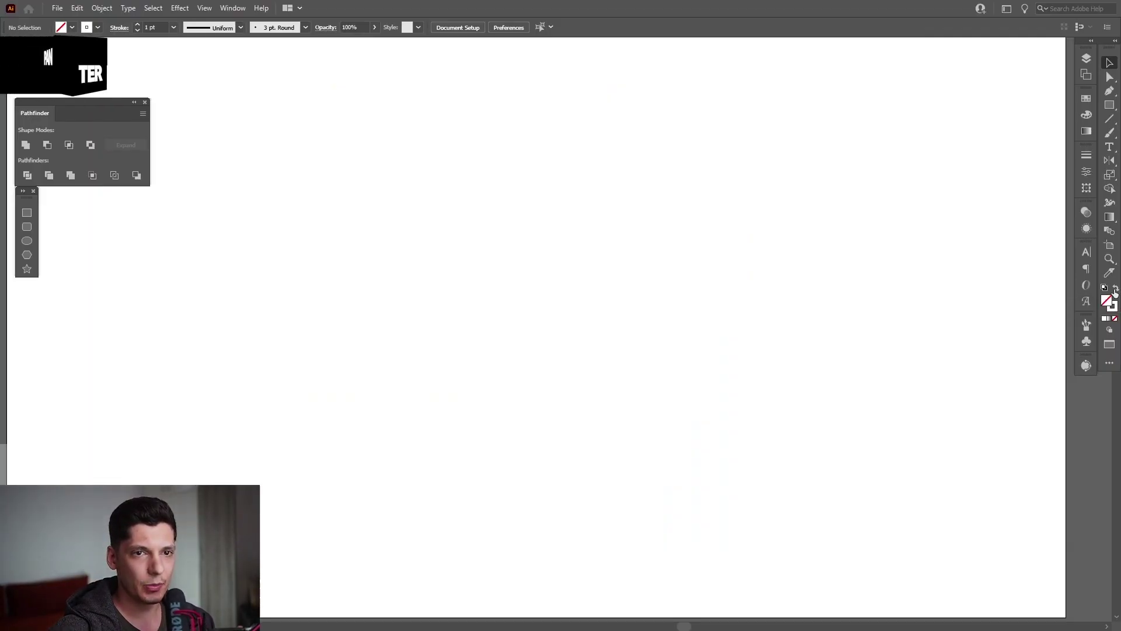
{"action": "left_click", "coordinate": [1105, 318]}
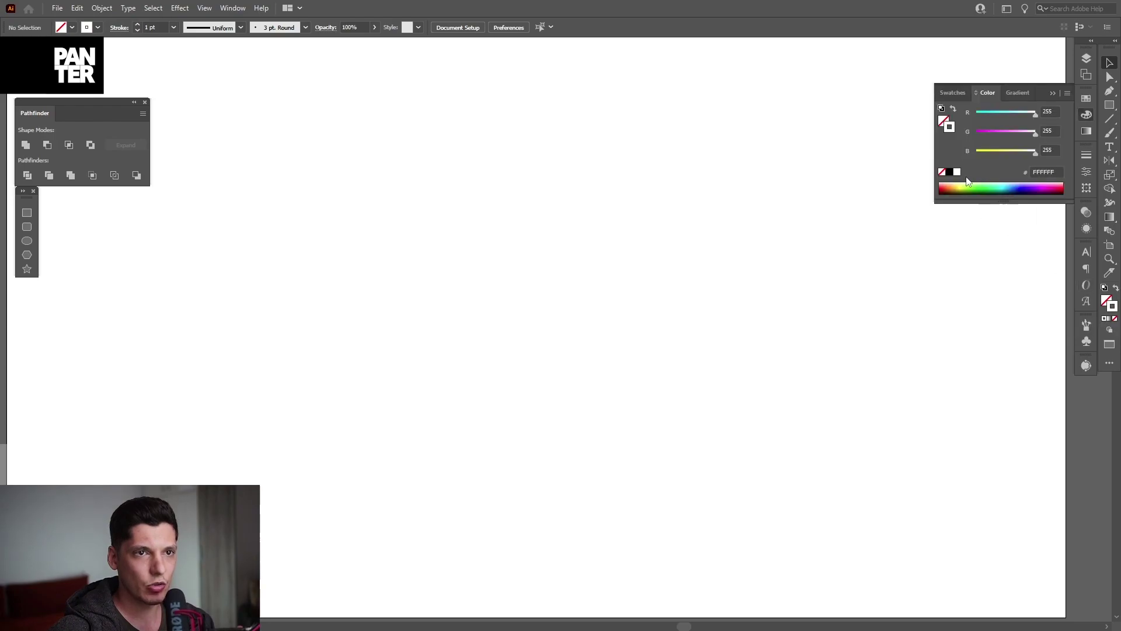
{"action": "left_click", "coordinate": [1086, 114]}
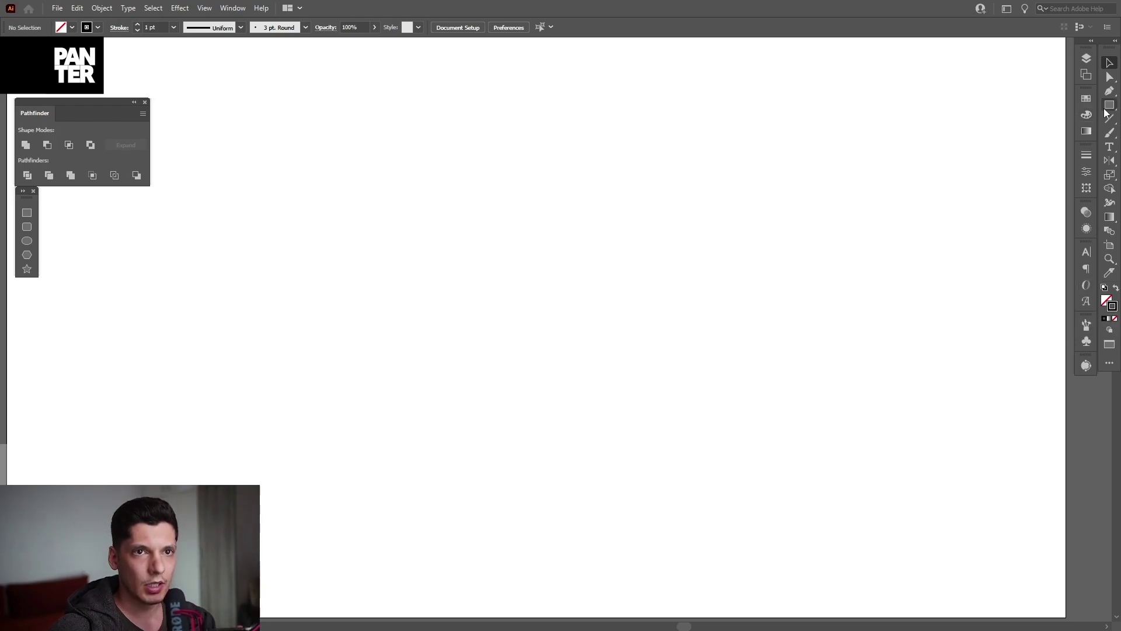
{"action": "left_click", "coordinate": [1109, 106]}
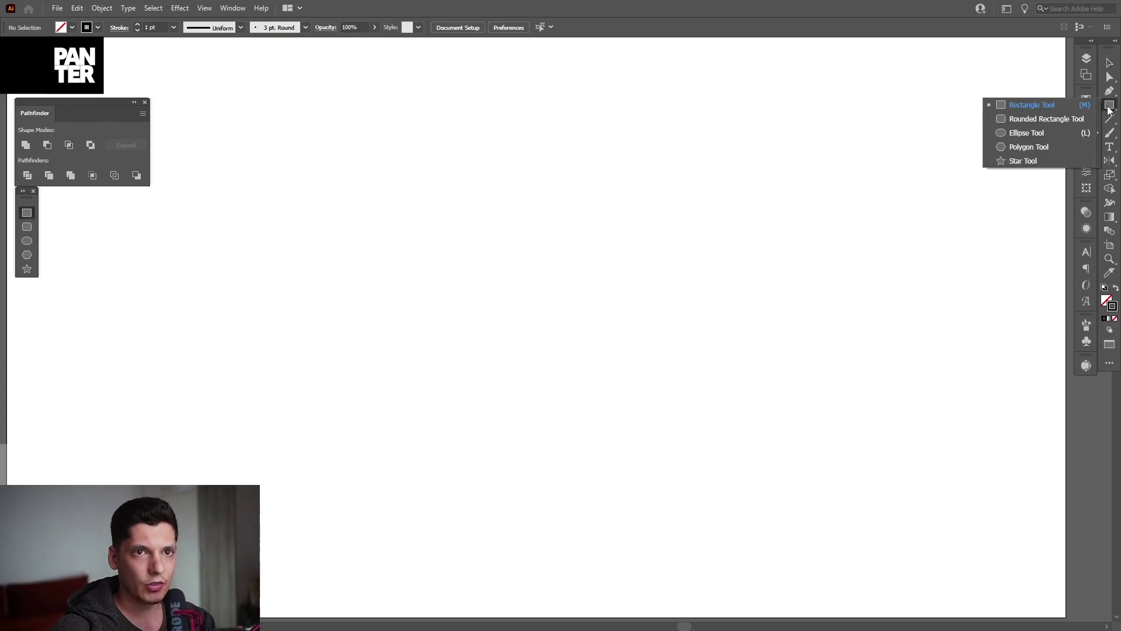
{"action": "left_click", "coordinate": [1024, 133]}
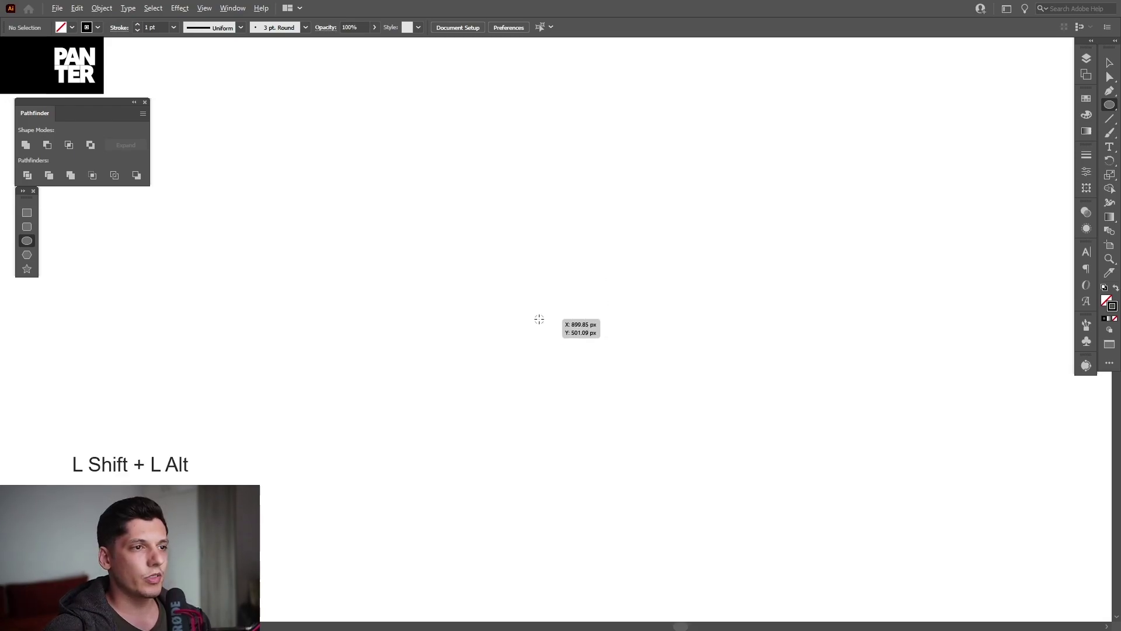
{"action": "left_click_drag", "start_coordinate": [538, 318], "coordinate": [768, 408]}
Paste a copy of the circle in front and shrink it to about 83 px at the top edge
{"action": "key", "text": "v"}
{"action": "key", "text": "ctrl+c"}
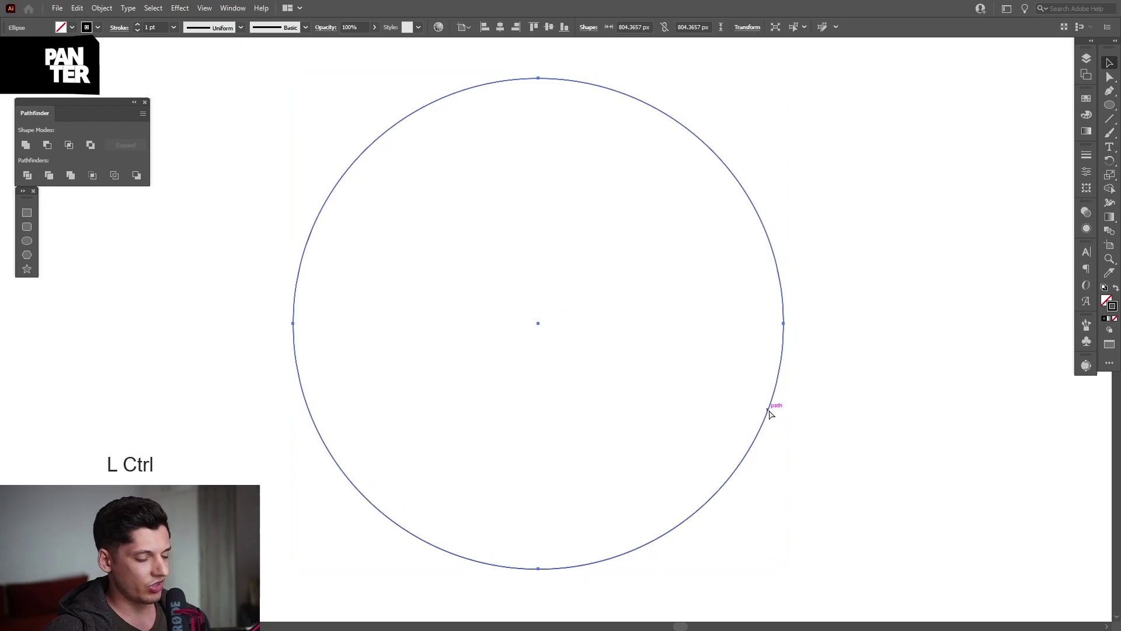
{"action": "key", "text": "ctrl+f"}
{"action": "left_click_drag", "start_coordinate": [558, 568], "coordinate": [550, 130]}
Copy the small circle rotated 3° around the big circle's centre, then select both small circles
{"action": "left_click", "coordinate": [1109, 160]}
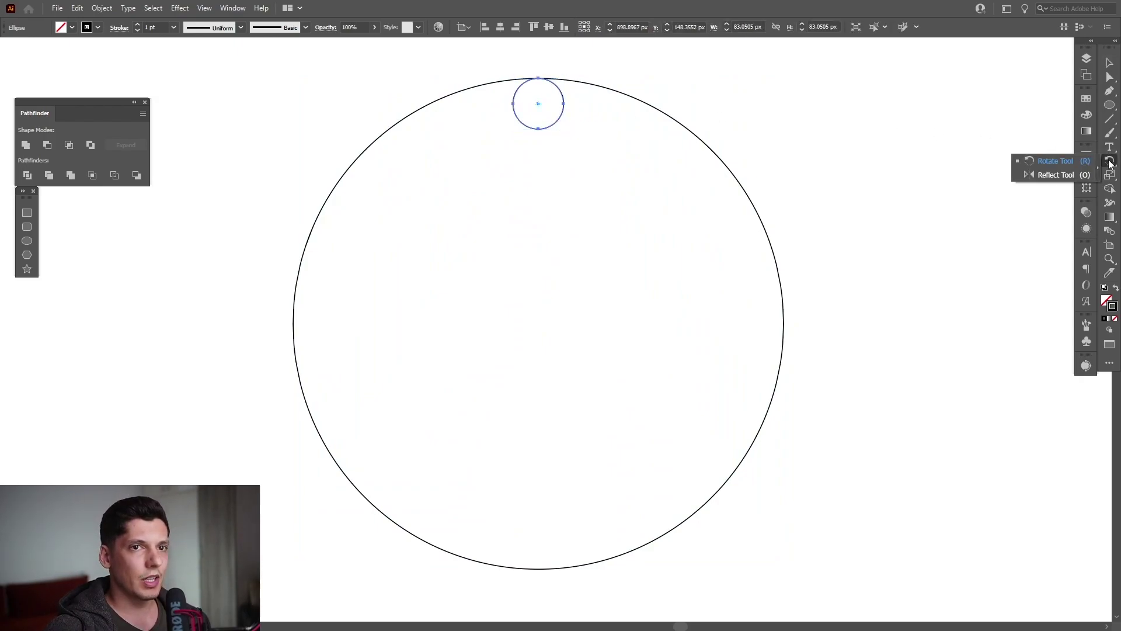
{"action": "left_click", "coordinate": [1069, 161]}
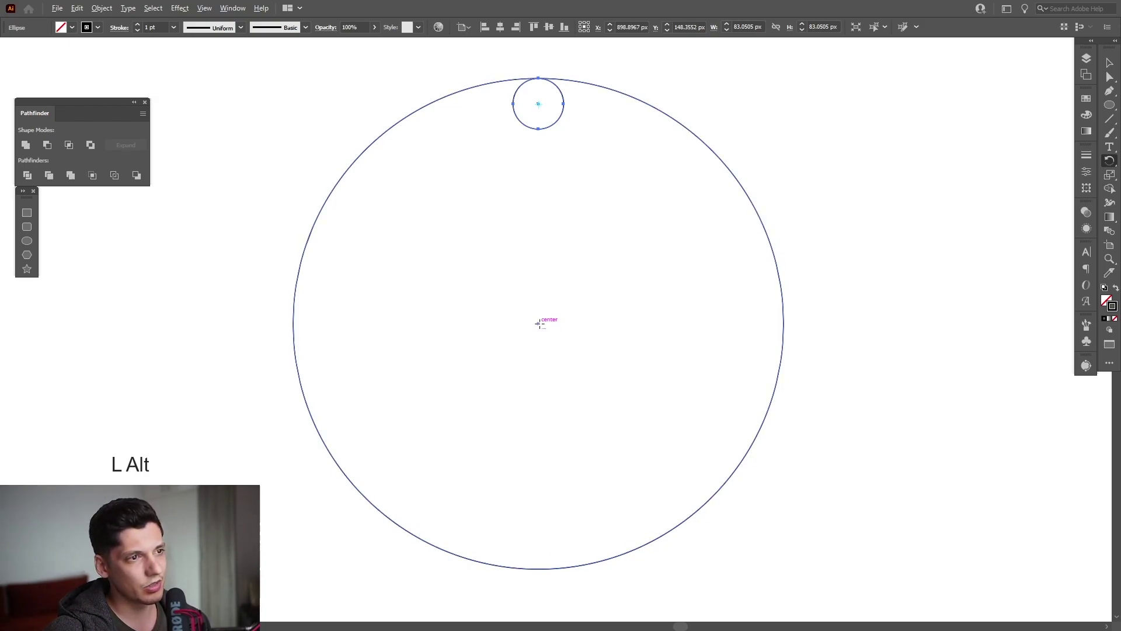
{"action": "left_click", "coordinate": [538, 325], "text": "alt"}
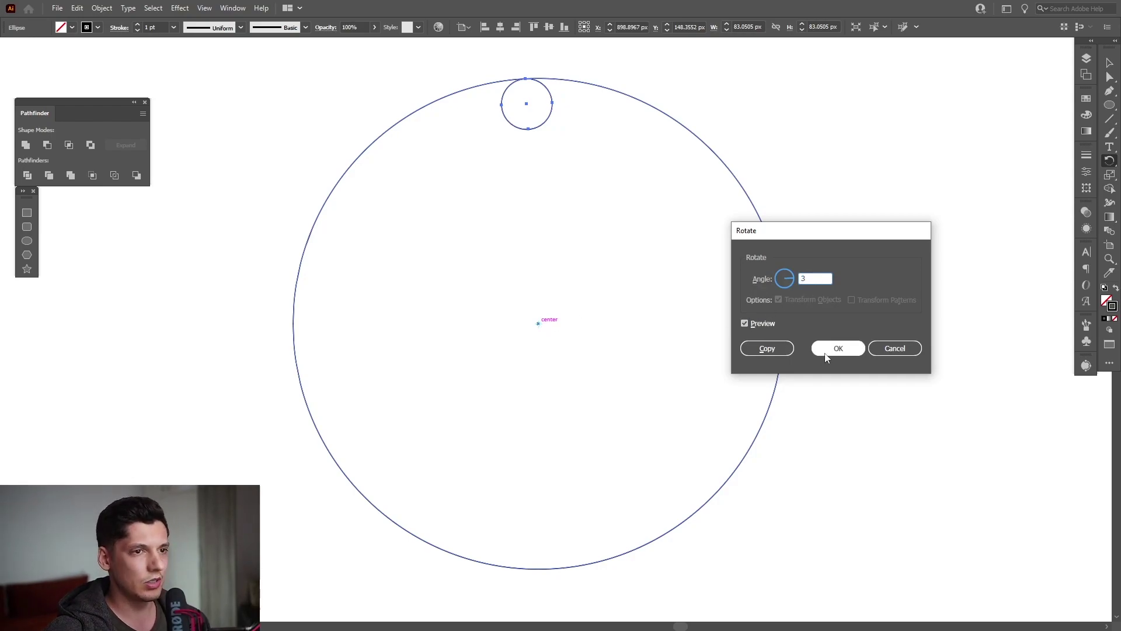
{"action": "left_click", "coordinate": [758, 349]}
{"action": "key", "text": "v"}
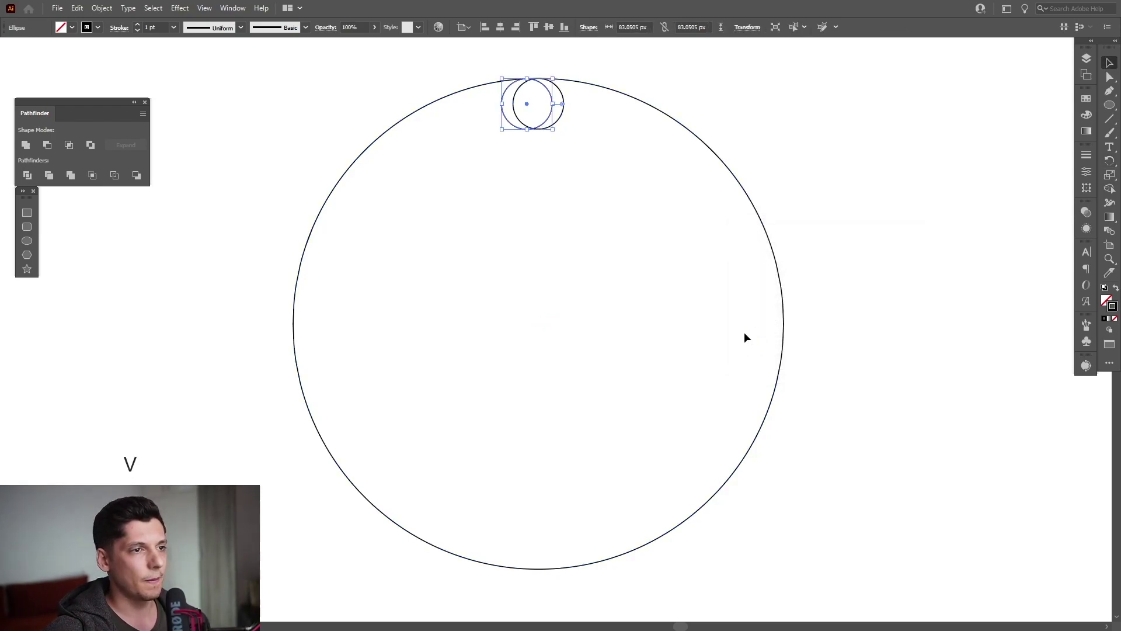
{"action": "left_click_drag", "start_coordinate": [543, 214], "coordinate": [523, 122]}
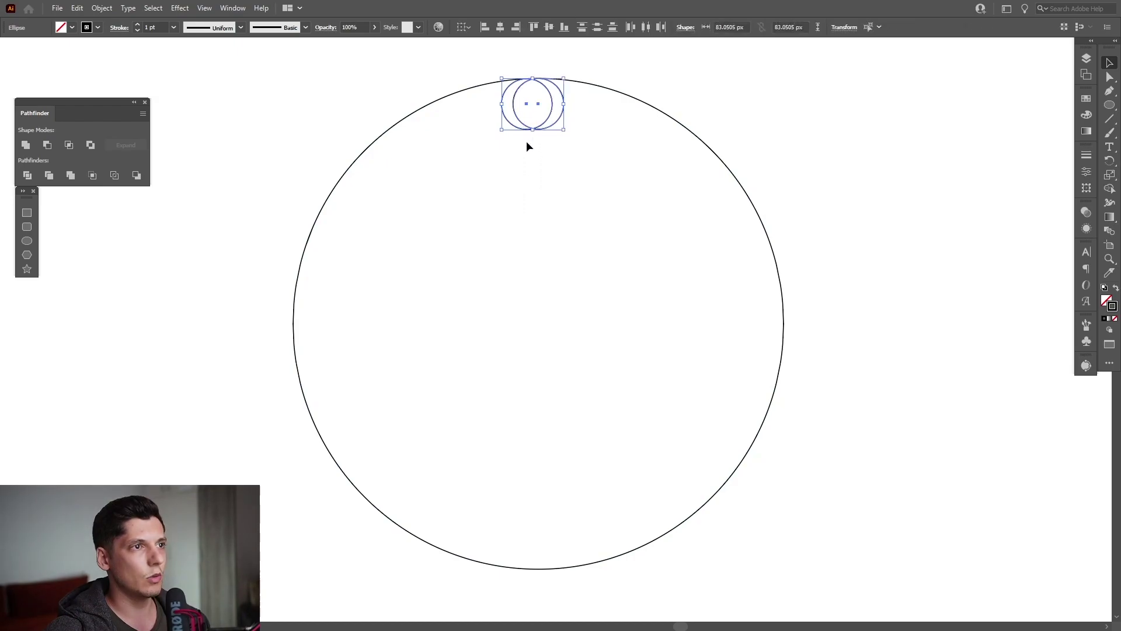
Cut the overlapping circles into one crescent with Shape Builder and fill it black
{"action": "key", "text": "shift+m"}
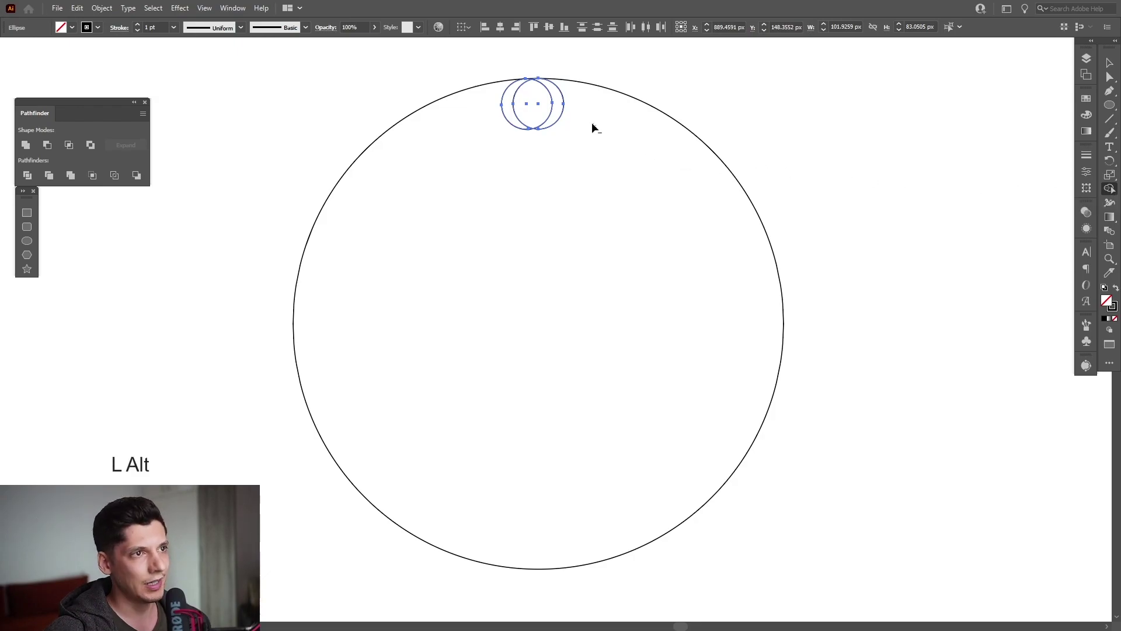
{"action": "left_click_drag", "start_coordinate": [557, 108], "coordinate": [543, 107]}
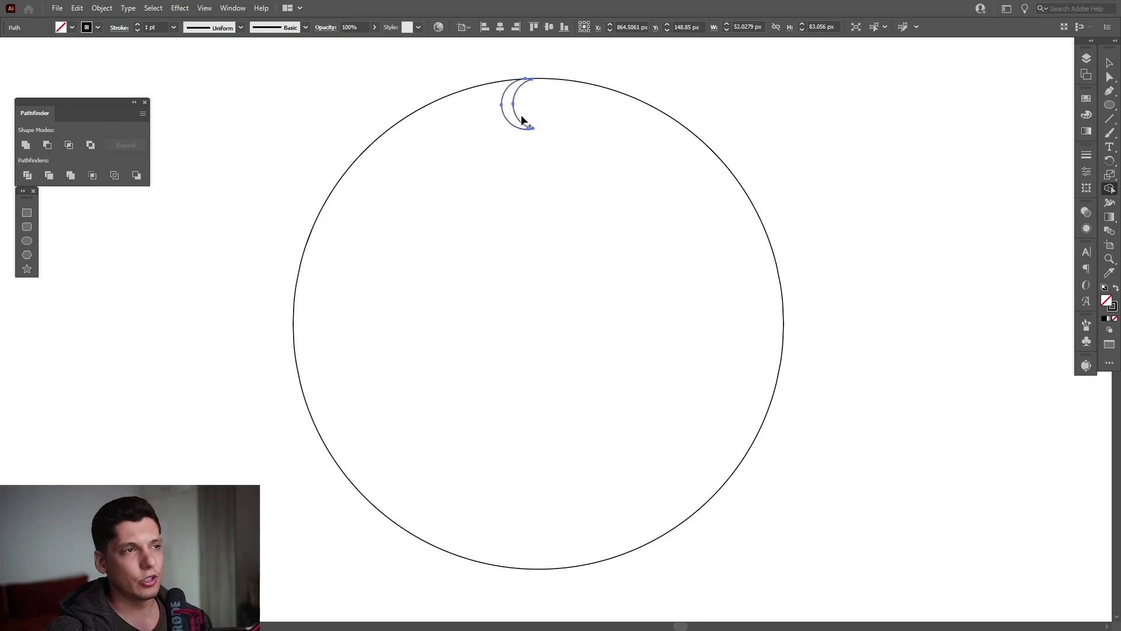
{"action": "key", "text": "v"}
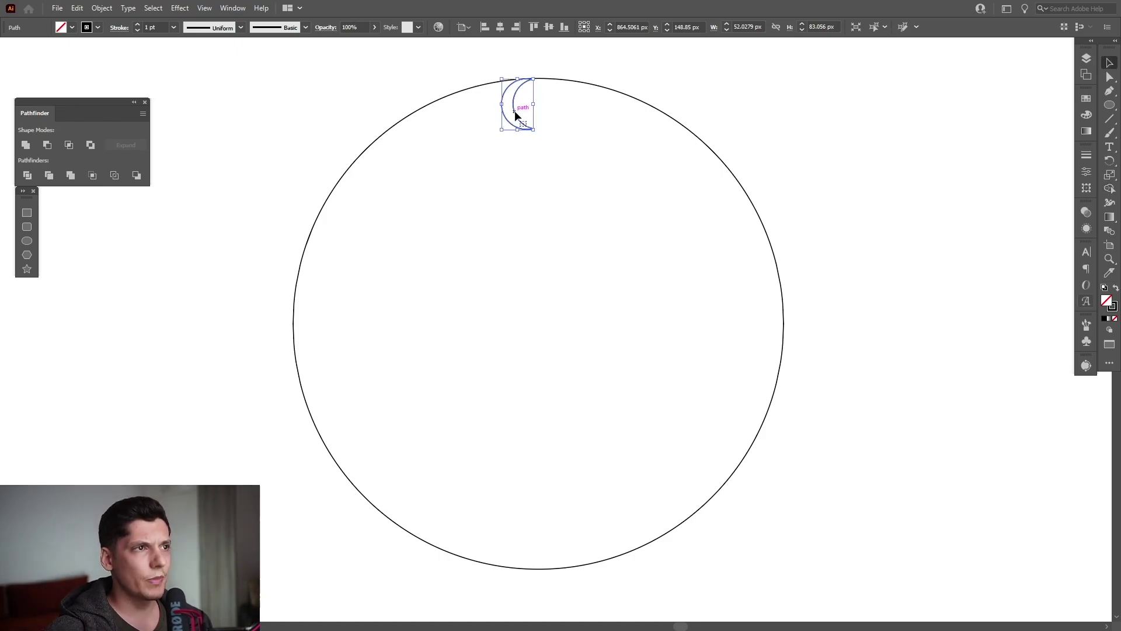
{"action": "left_click", "coordinate": [1116, 288]}
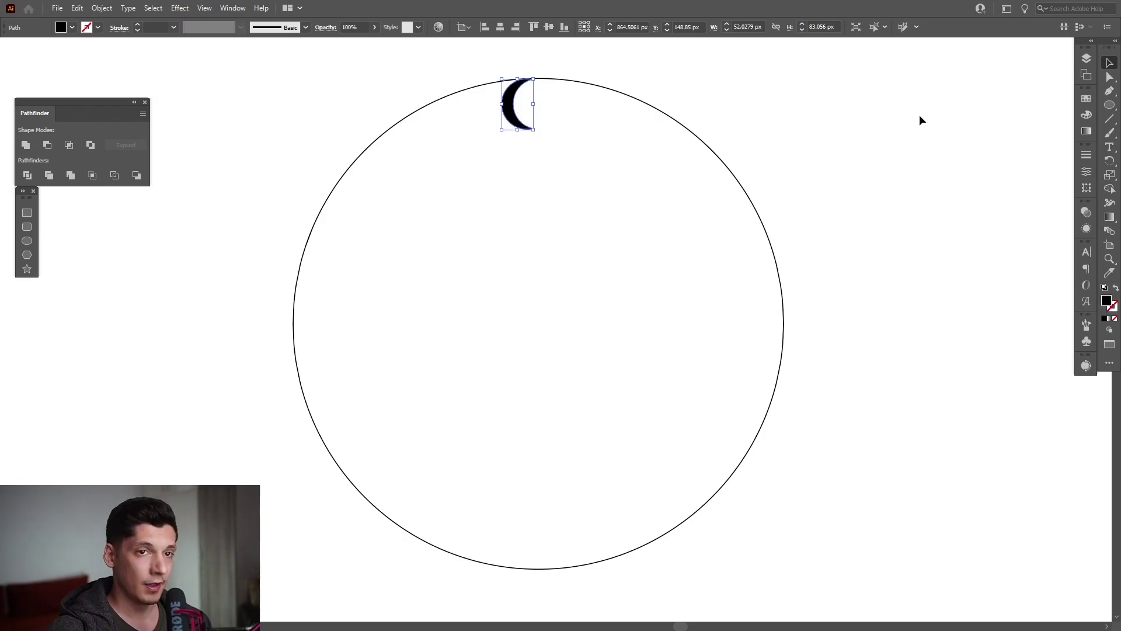
Copy the crescent at 6° around the circle's centre and repeat with Ctrl+D to close the ring
{"action": "left_click", "coordinate": [1110, 160]}
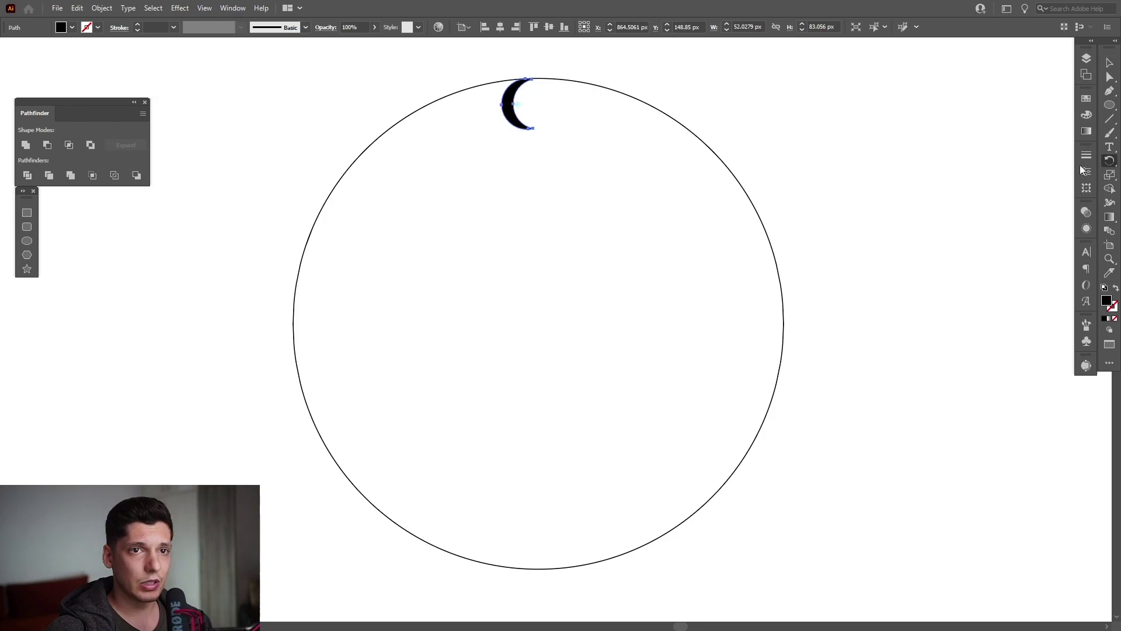
{"action": "left_click", "coordinate": [538, 323], "text": "alt"}
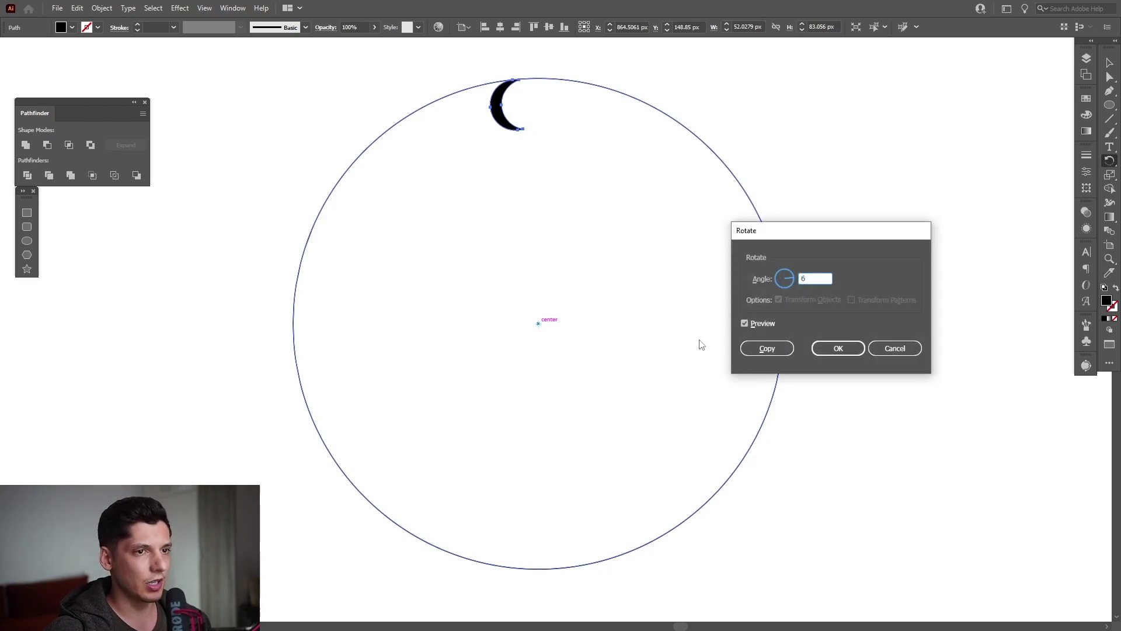
{"action": "type", "text": "6"}
{"action": "left_click", "coordinate": [766, 348]}
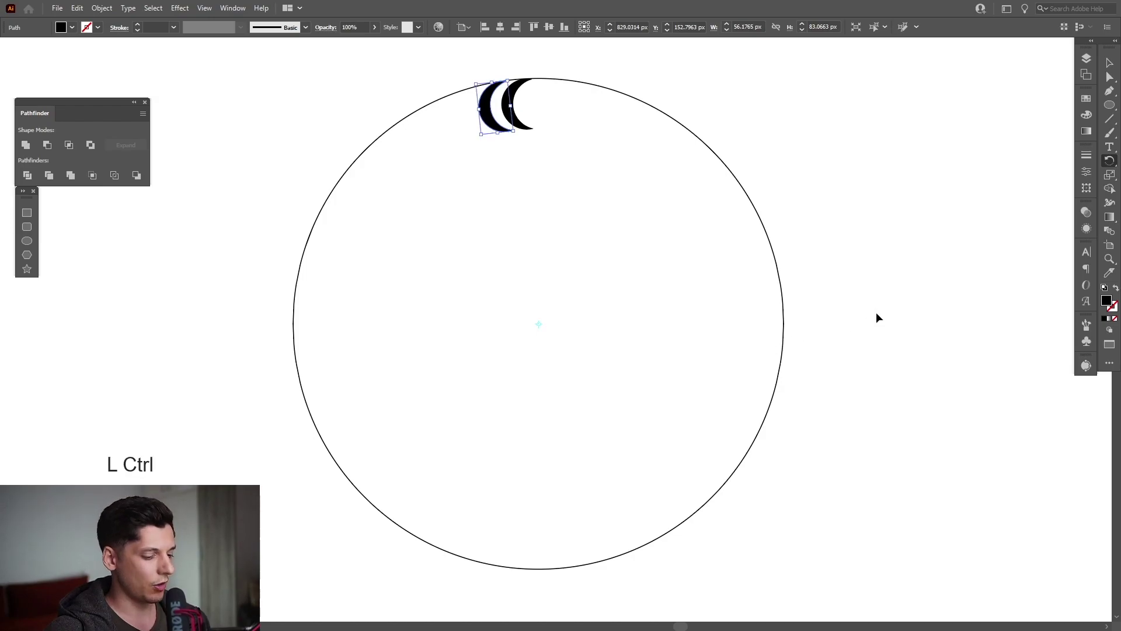
{"action": "key", "text": "ctrl+d"}
{"action": "key", "text": "ctrl+d"}
{"action": "key", "text": "ctrl+d"}
{"action": "key", "text": "ctrl+d"}
{"action": "key", "text": "ctrl+d"}
{"action": "key", "text": "ctrl+d"}
{"action": "key", "text": "ctrl+d"}
{"action": "key", "text": "ctrl+d"}
{"action": "key", "text": "ctrl+d"}
{"action": "key", "text": "ctrl+d"}
{"action": "key", "text": "ctrl+d"}
{"action": "key", "text": "ctrl+d"}
{"action": "key", "text": "ctrl+d"}
{"action": "key", "text": "ctrl+d"}
{"action": "key", "text": "ctrl+d"}
{"action": "key", "text": "ctrl+d"}
{"action": "key", "text": "ctrl+d"}
{"action": "key", "text": "ctrl+d"}
{"action": "key", "text": "ctrl+d"}
{"action": "key", "text": "ctrl+d"}
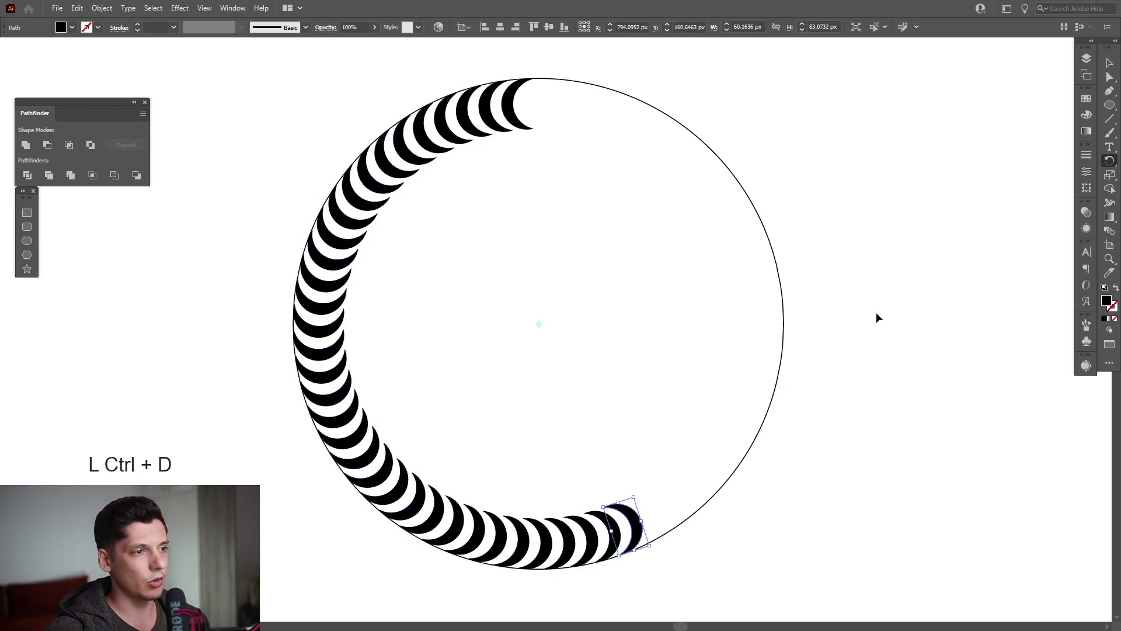
{"action": "key", "text": "ctrl+d"}
{"action": "key", "text": "ctrl+d"}
{"action": "key", "text": "ctrl+d"}
{"action": "key", "text": "ctrl+d"}
{"action": "key", "text": "ctrl+d"}
{"action": "key", "text": "ctrl+d"}
{"action": "key", "text": "ctrl+d"}
{"action": "key", "text": "ctrl+d"}
{"action": "key", "text": "ctrl+d"}
{"action": "key", "text": "ctrl+d"}
{"action": "key", "text": "ctrl+d"}
{"action": "key", "text": "ctrl+d"}
{"action": "key", "text": "ctrl+d"}
{"action": "key", "text": "ctrl+d"}
{"action": "key", "text": "ctrl+d"}
{"action": "key", "text": "ctrl+d"}
{"action": "key", "text": "ctrl+d"}
{"action": "key", "text": "ctrl+d"}
{"action": "key", "text": "ctrl+d"}
{"action": "key", "text": "ctrl+d"}
{"action": "key", "text": "v"}
{"action": "left_click", "coordinate": [876, 317]}
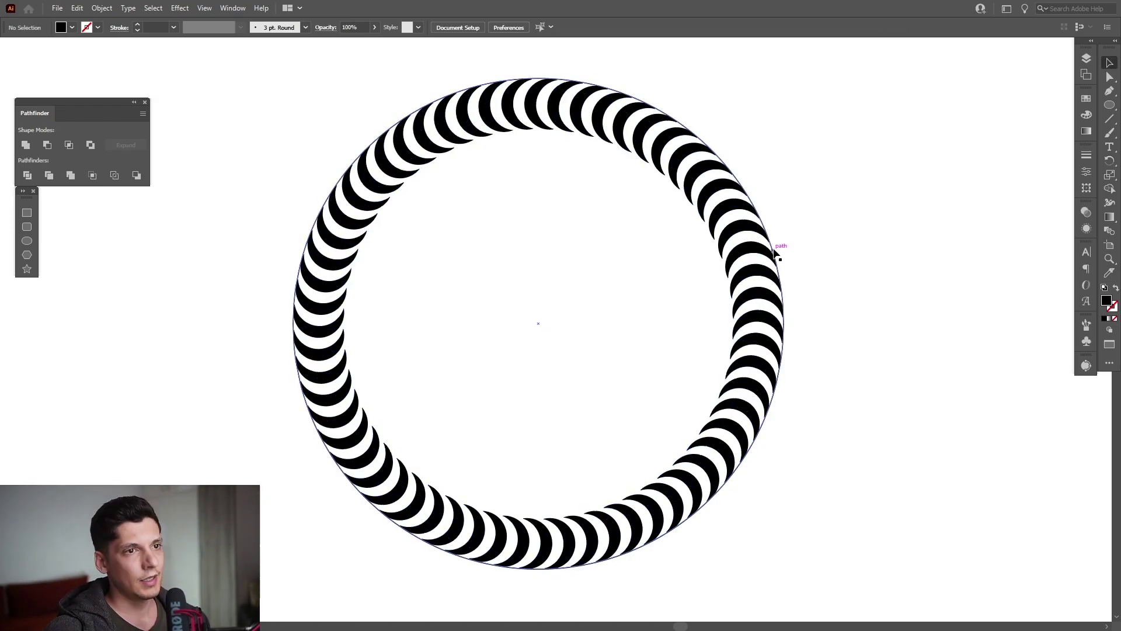
Delete the big guide circle and group all the ring's crescents together
{"action": "left_click_drag", "start_coordinate": [774, 251], "coordinate": [886, 226]}
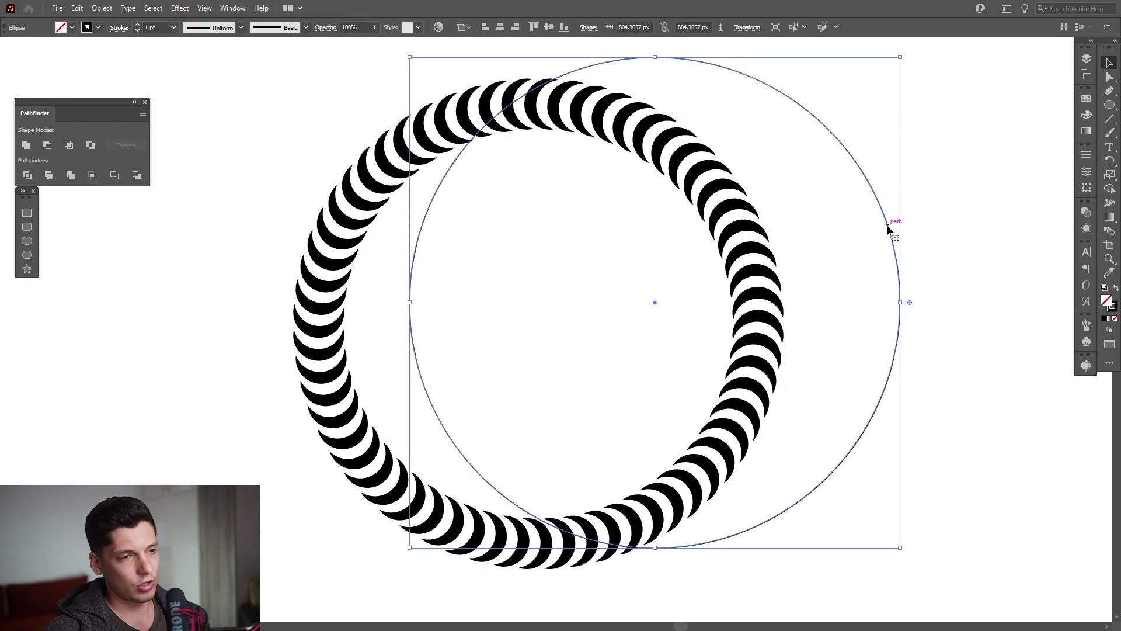
{"action": "key", "text": "Delete"}
{"action": "left_click_drag", "start_coordinate": [881, 110], "coordinate": [318, 549]}
{"action": "right_click", "coordinate": [399, 447]}
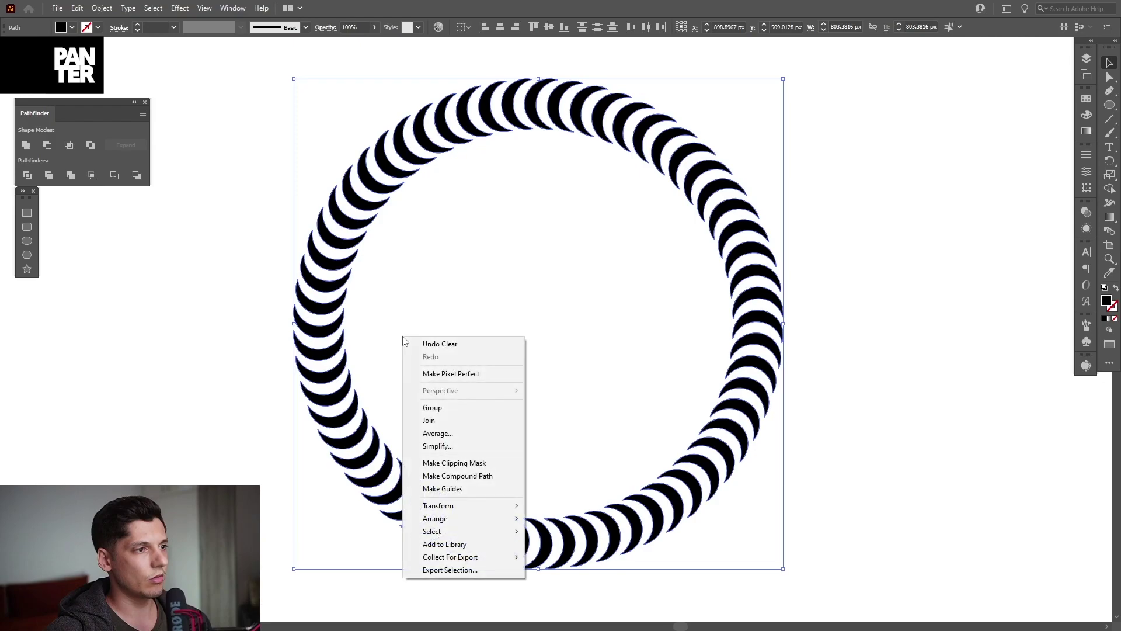
{"action": "left_click", "coordinate": [432, 407]}
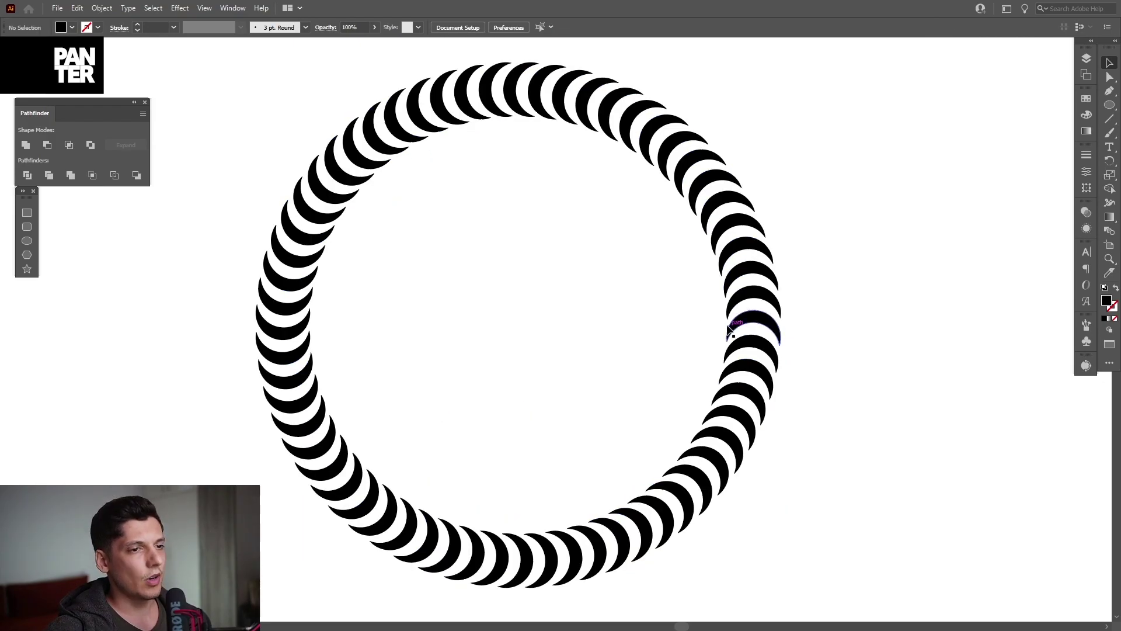
{"action": "scroll", "coordinate": [733, 333], "scroll_direction": "up", "scroll_amount": 5}
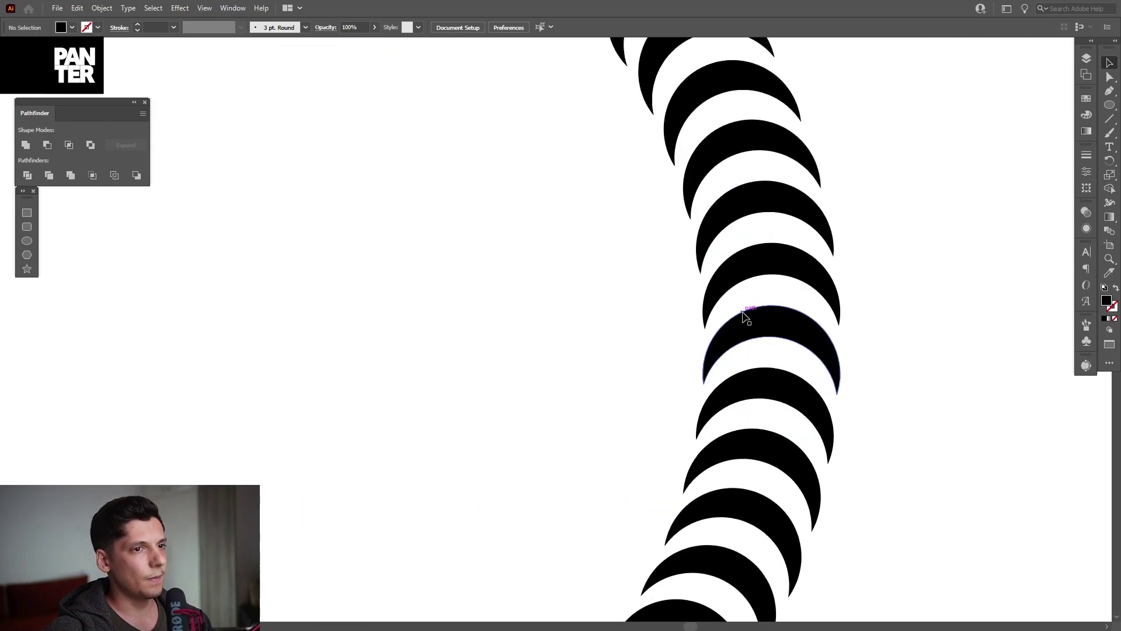
{"action": "left_click_drag", "start_coordinate": [959, 251], "coordinate": [483, 364]}
{"action": "key", "text": "space"}
Add a Distort & Transform > Transform effect with 7 copies
{"action": "left_click", "coordinate": [180, 8]}
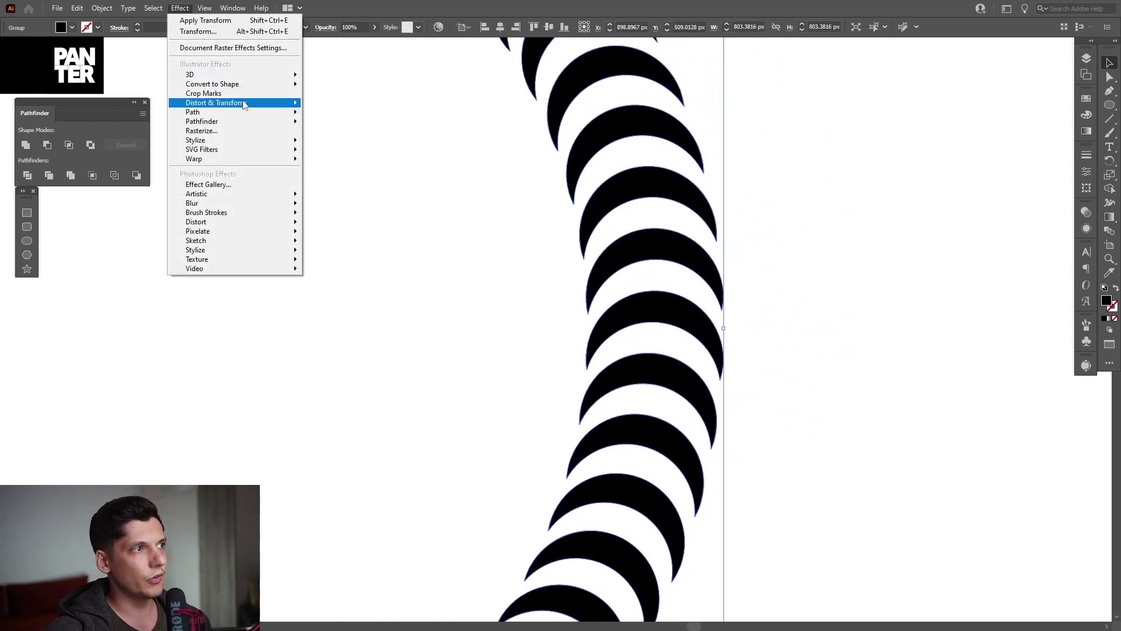
{"action": "mouse_move", "coordinate": [243, 104]}
{"action": "left_click", "coordinate": [346, 142]}
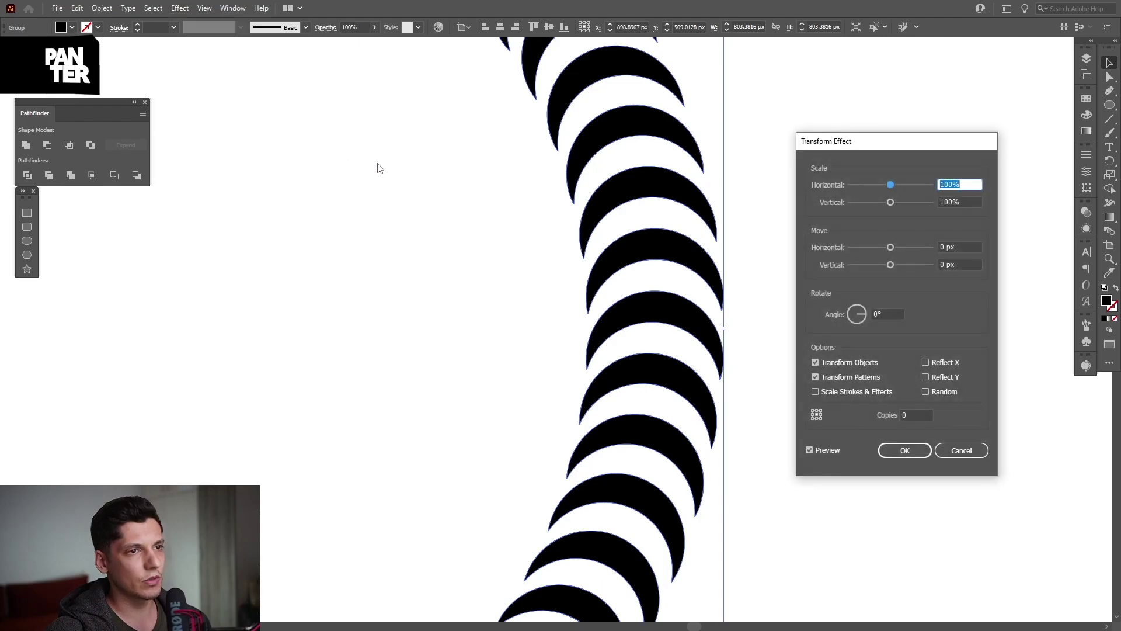
{"action": "double_click", "coordinate": [916, 413]}
{"action": "type", "text": "7"}
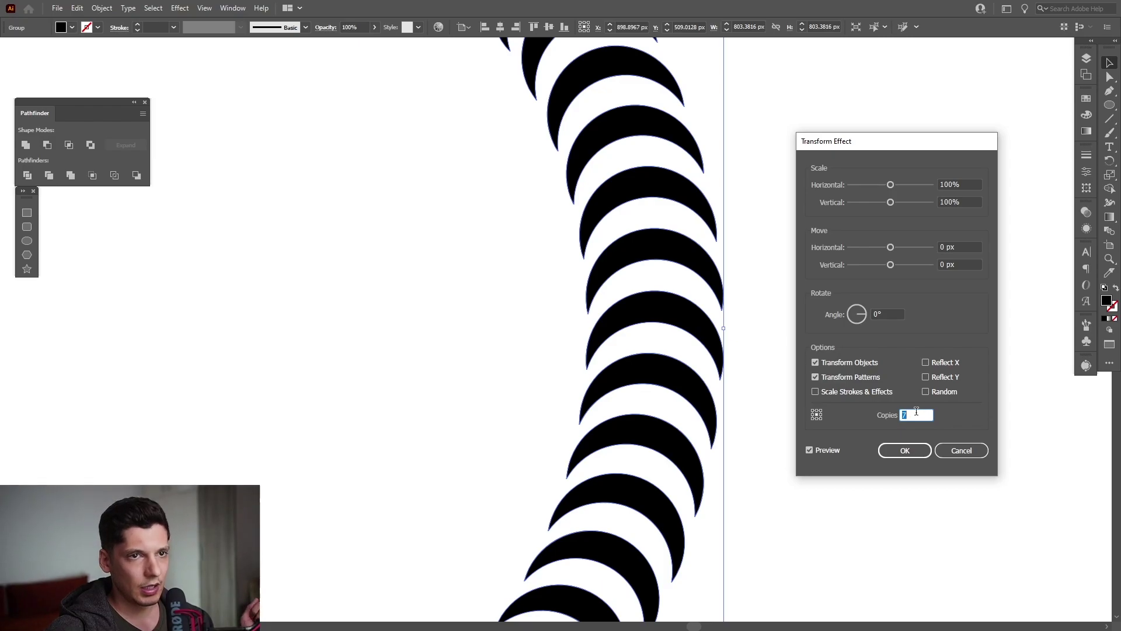
Set the effect's horizontal and vertical scale to 79.83% and apply it
{"action": "left_click", "coordinate": [960, 184]}
{"action": "key", "text": "Down"}
{"action": "key", "text": "Down"}
{"action": "key", "text": "Down"}
{"action": "key", "text": "Down"}
{"action": "key", "text": "Down"}
{"action": "key", "text": "Down"}
{"action": "key", "text": "Down"}
{"action": "key", "text": "Down"}
{"action": "key", "text": "Down"}
{"action": "key", "text": "Down"}
{"action": "key", "text": "Down"}
{"action": "key", "text": "Down"}
{"action": "key", "text": "Down"}
{"action": "key", "text": "Down"}
{"action": "key", "text": "Down"}
{"action": "key", "text": "Down"}
{"action": "key", "text": "Down"}
{"action": "key", "text": "Down"}
{"action": "key", "text": "Down"}
{"action": "key", "text": "Down"}
{"action": "key", "text": "Down"}
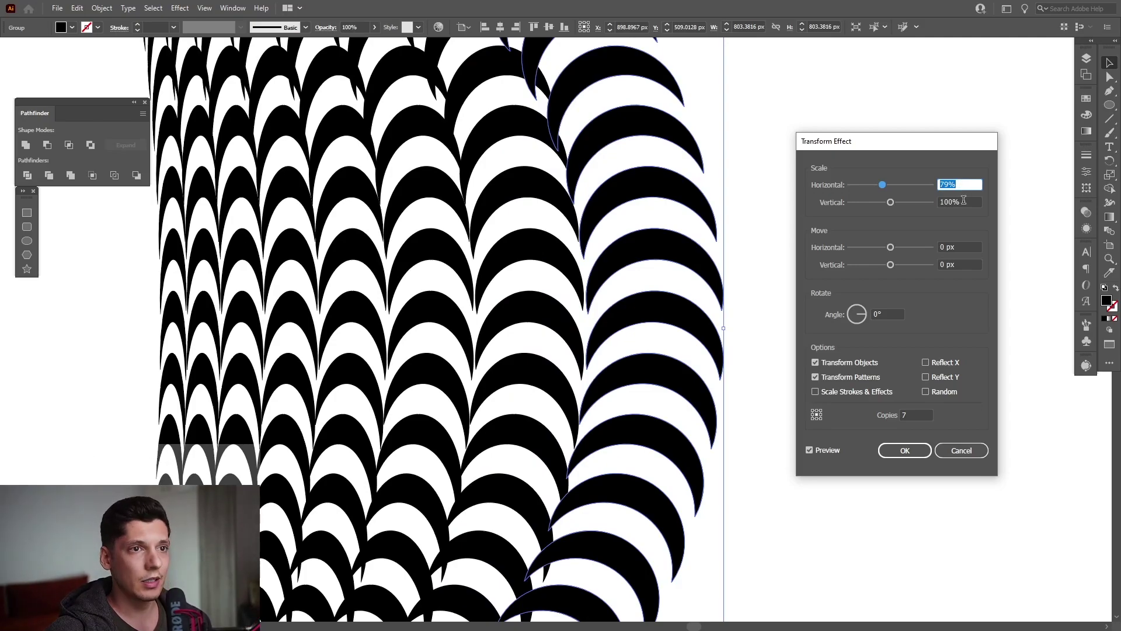
{"action": "key", "text": "Tab"}
{"action": "type", "text": "79%"}
{"action": "left_click", "coordinate": [957, 184]}
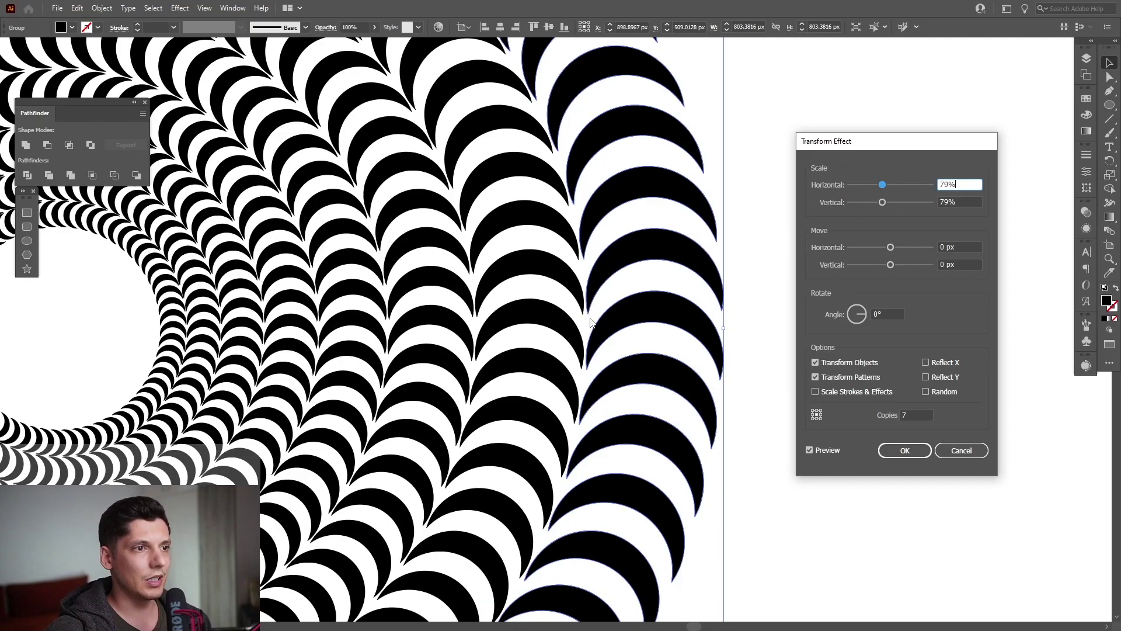
{"action": "key", "text": "Up"}
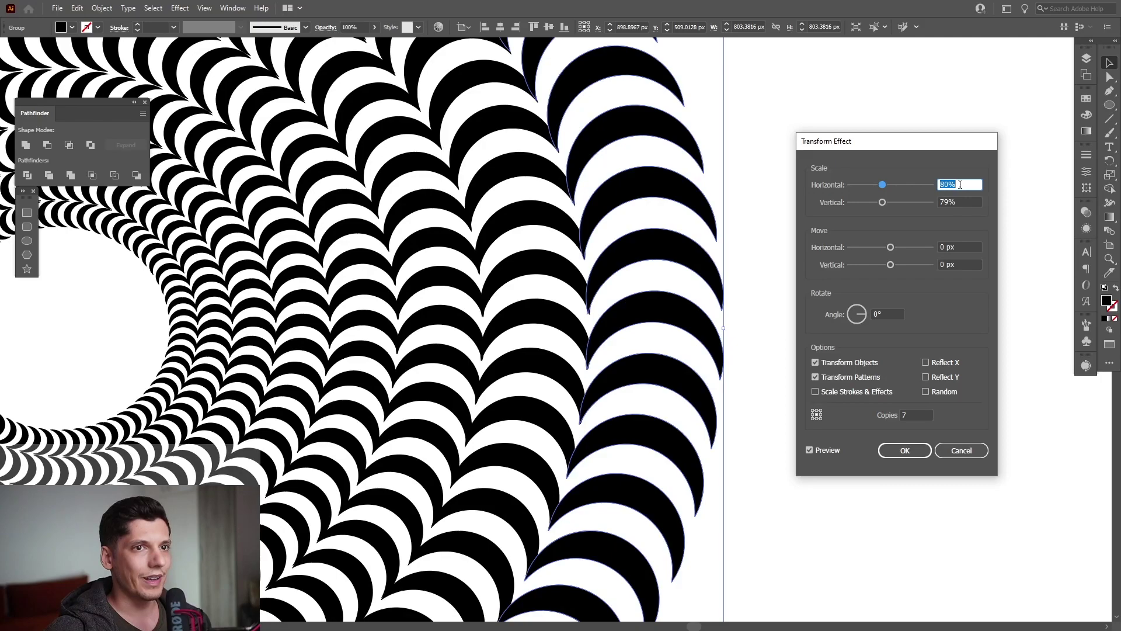
{"action": "key", "text": "Down"}
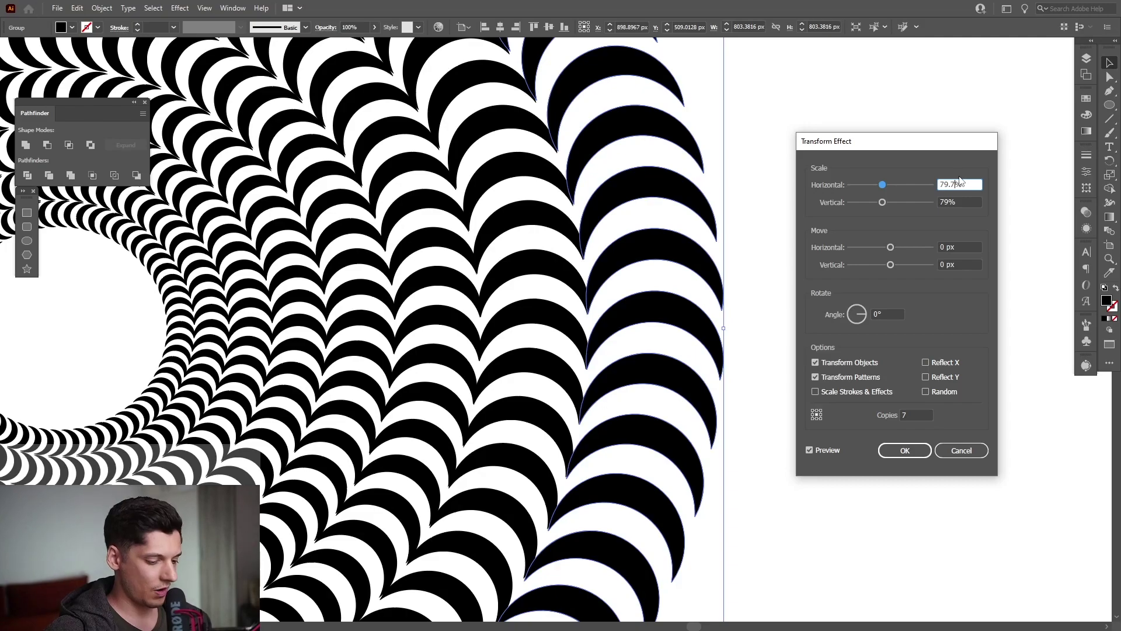
{"action": "key", "text": "ctrl+a"}
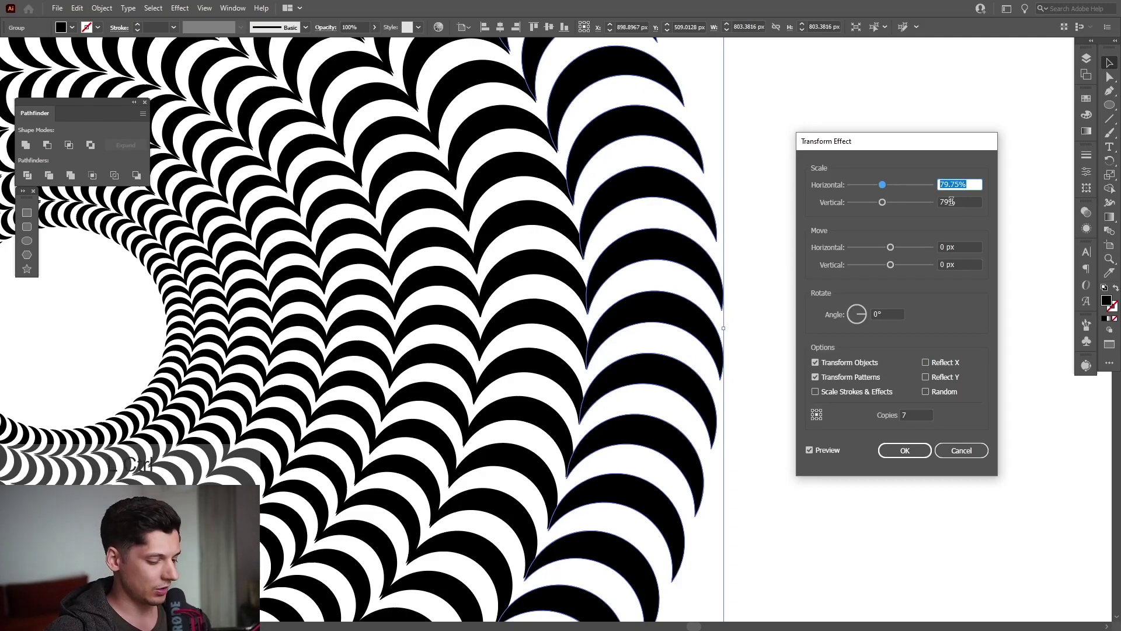
{"action": "type", "text": "79.83"}
{"action": "key", "text": "Tab"}
{"action": "type", "text": "79.83"}
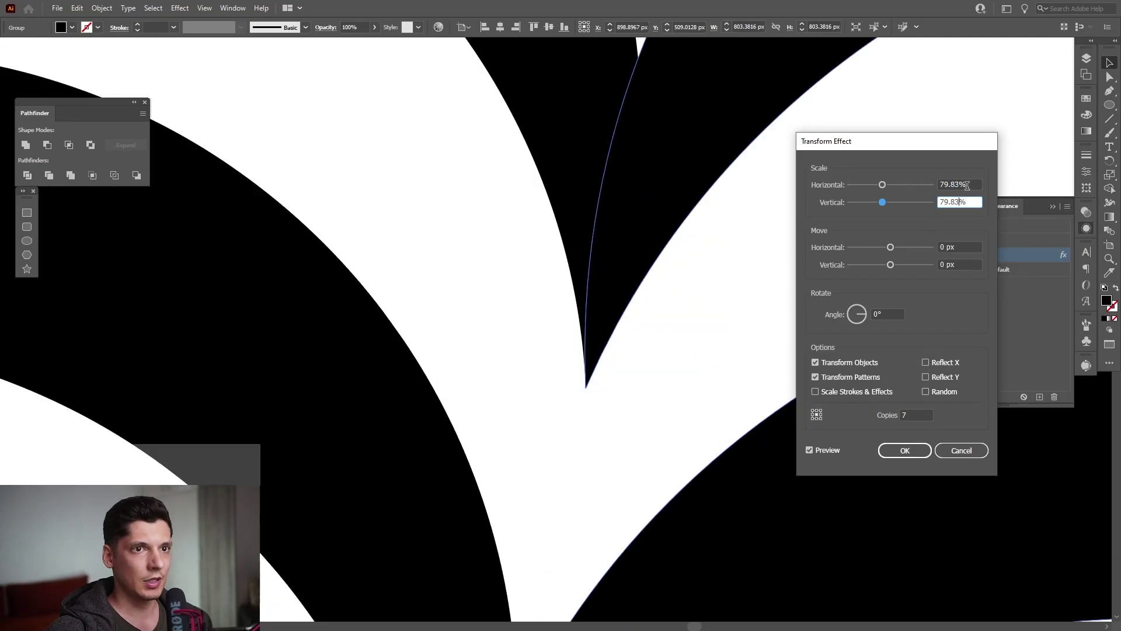
{"action": "left_click", "coordinate": [967, 184]}
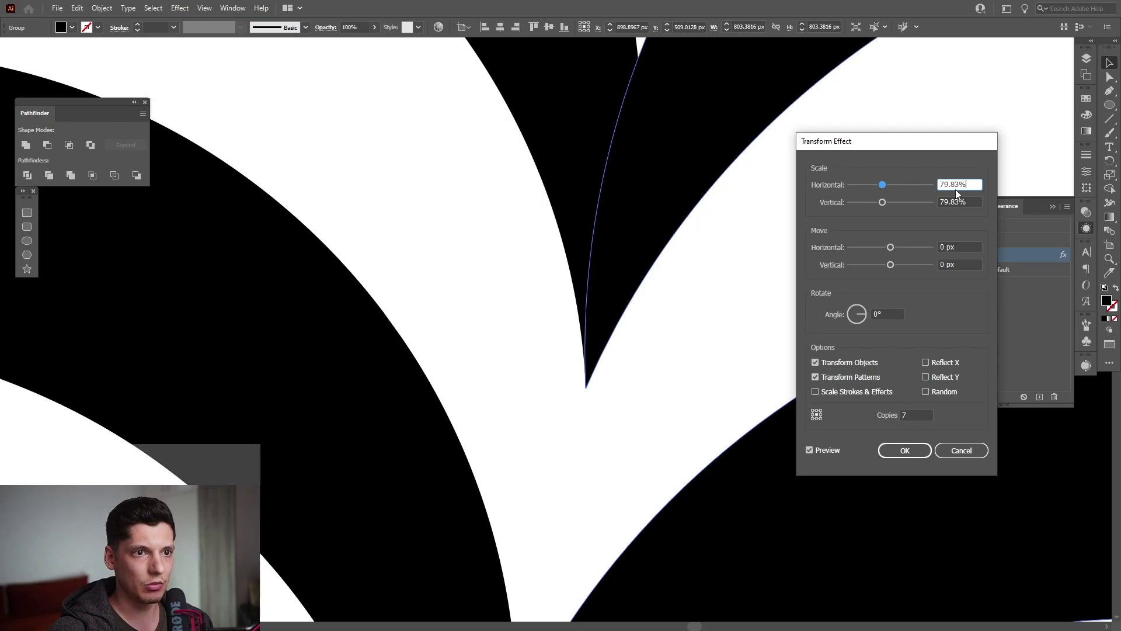
{"action": "left_click", "coordinate": [906, 450]}
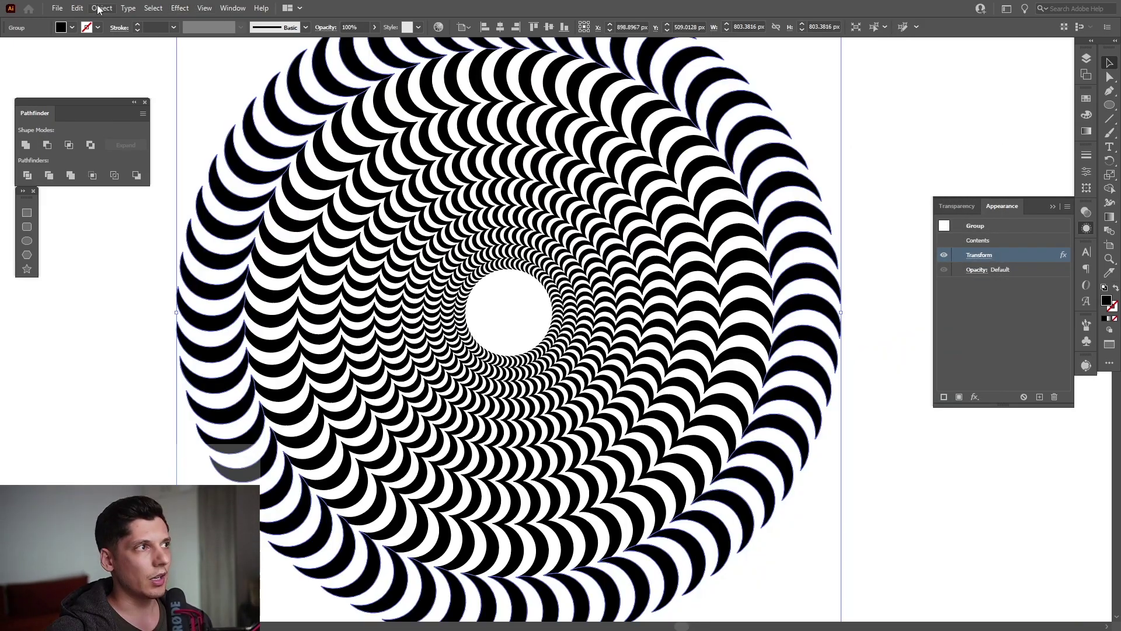
Expand the Transform effect's appearance into real shapes and ungroup the crescent rings
{"action": "left_click", "coordinate": [100, 9]}
{"action": "left_click", "coordinate": [126, 155]}
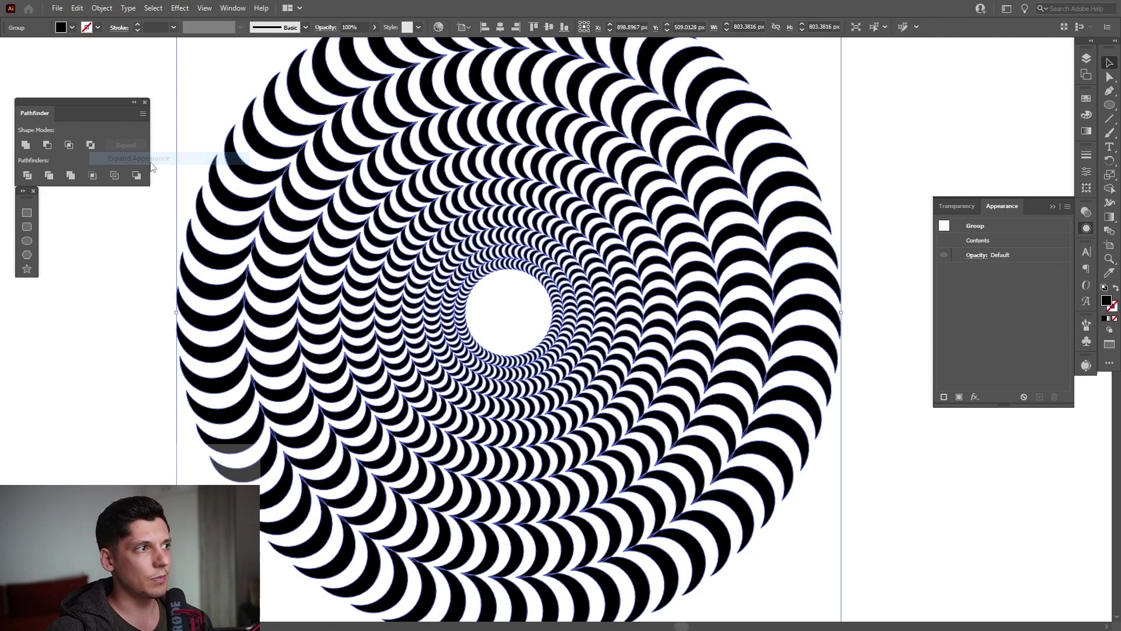
{"action": "right_click", "coordinate": [580, 272]}
{"action": "left_click", "coordinate": [643, 362]}
{"action": "left_click", "coordinate": [890, 412]}
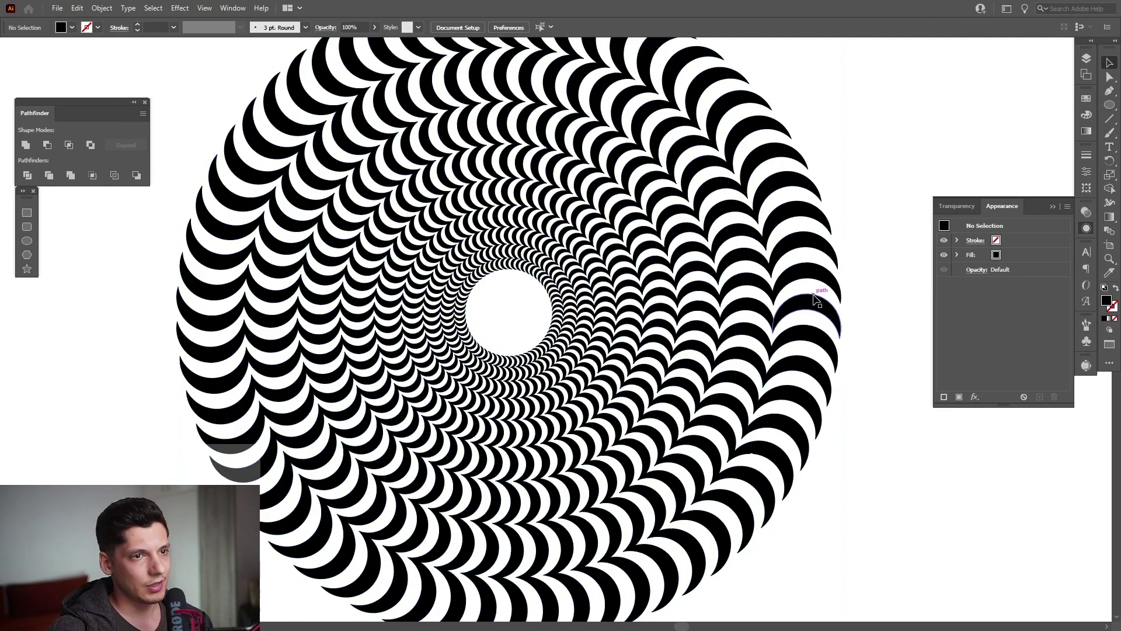
{"action": "left_click", "coordinate": [744, 305]}
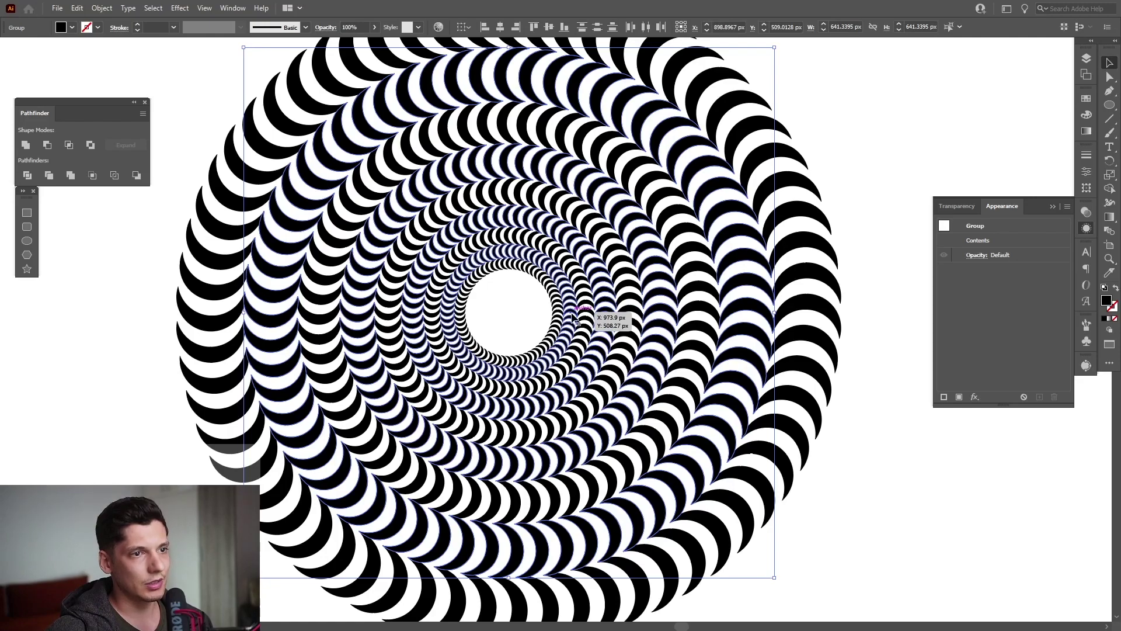
Group the selected crescents and reflect the group vertically
{"action": "right_click", "coordinate": [576, 320]}
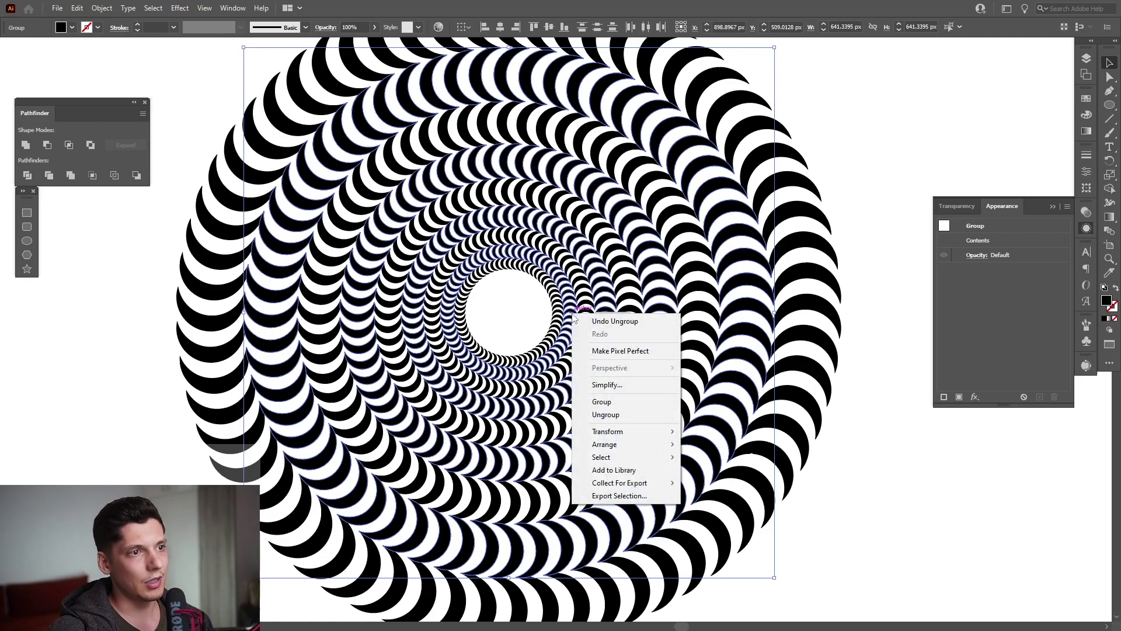
{"action": "left_click", "coordinate": [612, 407]}
{"action": "right_click", "coordinate": [597, 278]}
{"action": "mouse_move", "coordinate": [664, 411]}
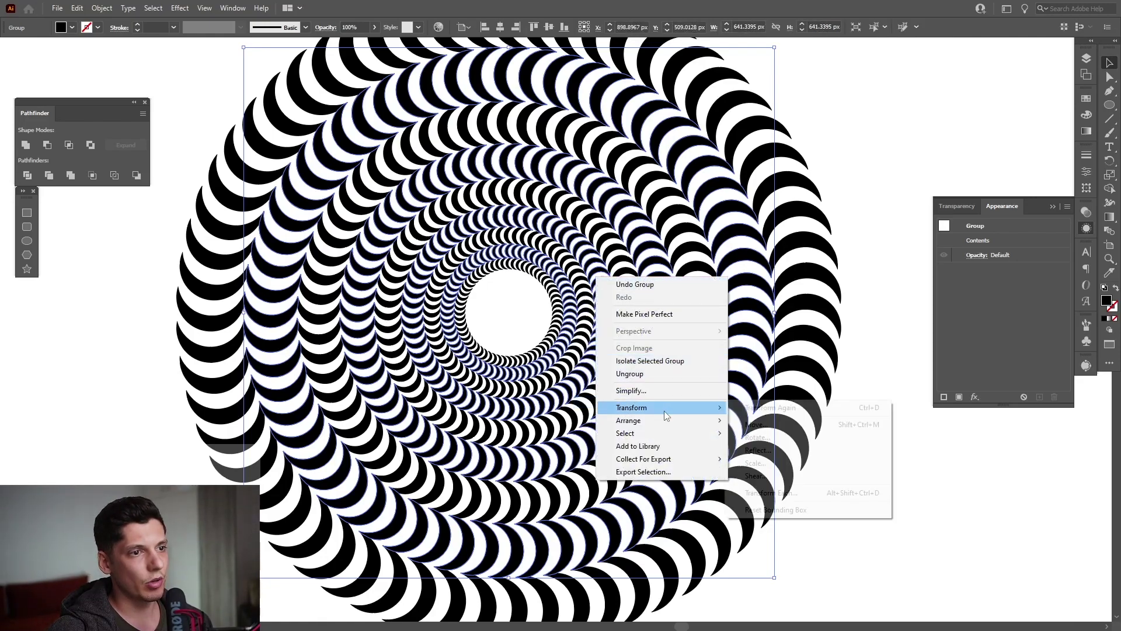
{"action": "left_click", "coordinate": [758, 449]}
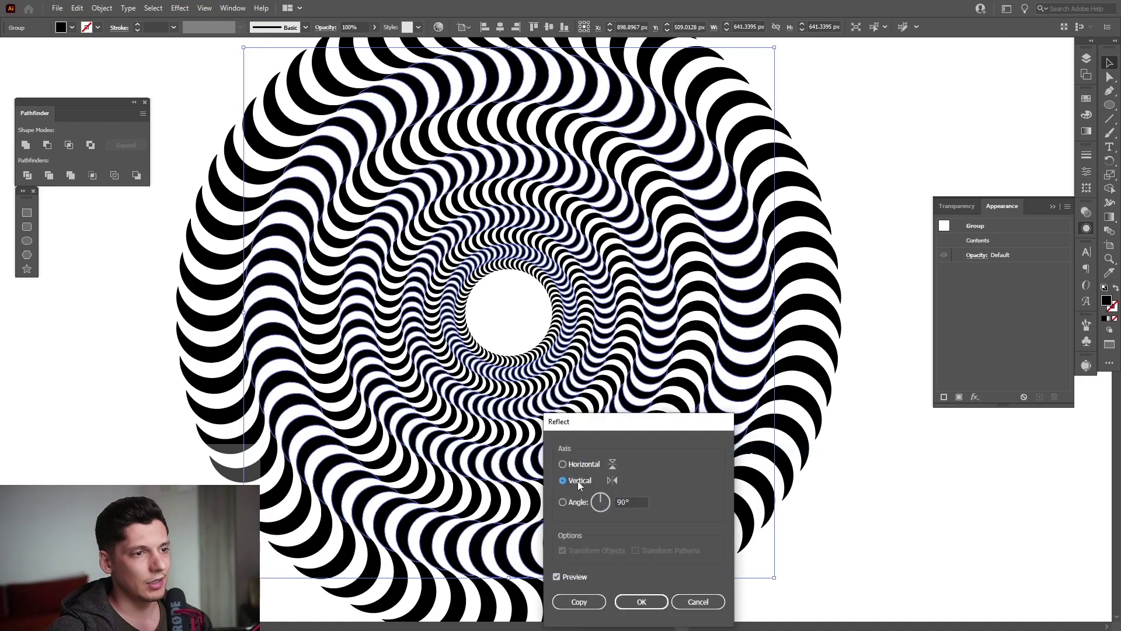
{"action": "left_click", "coordinate": [642, 601]}
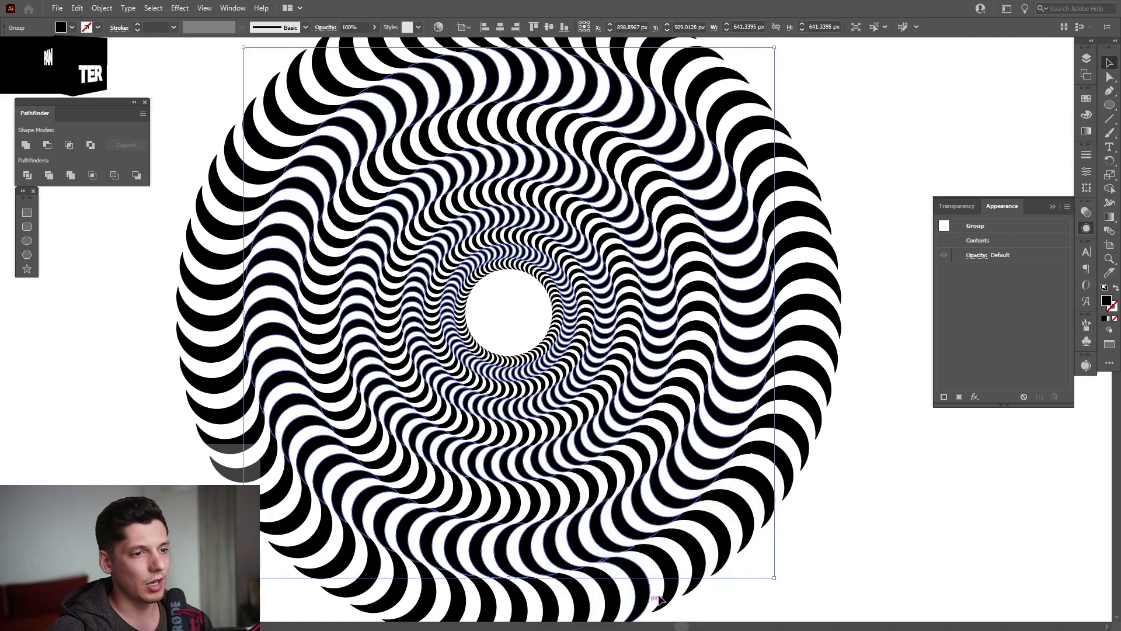
Select every piece of the wavy pattern and group it into one object
{"action": "left_click_drag", "start_coordinate": [888, 472], "coordinate": [514, 313]}
{"action": "right_click", "coordinate": [514, 312]}
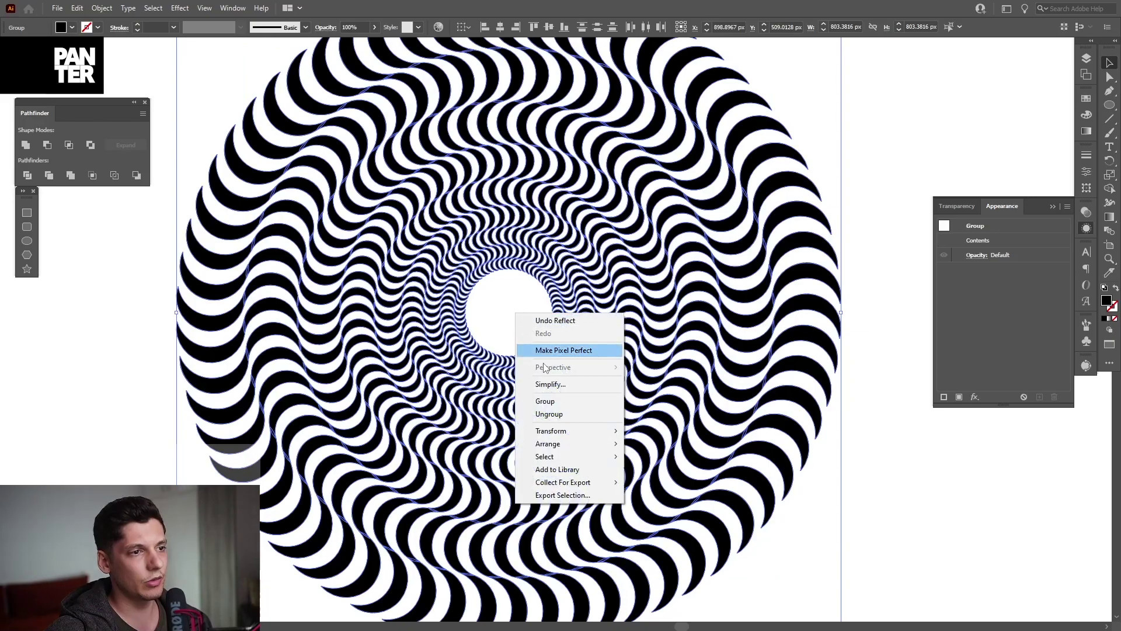
{"action": "left_click", "coordinate": [543, 403]}
{"action": "left_click", "coordinate": [913, 450]}
{"action": "scroll", "coordinate": [729, 314], "scroll_direction": "up", "scroll_amount": 3}
{"action": "scroll", "coordinate": [728, 314], "scroll_direction": "down", "scroll_amount": 5}
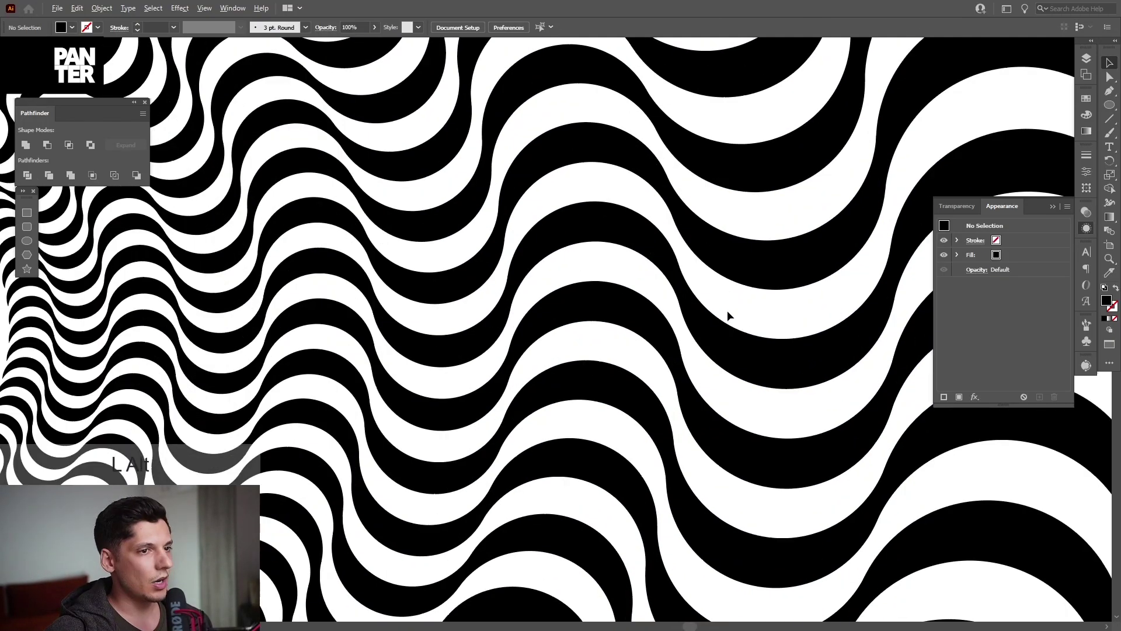
{"action": "left_click_drag", "start_coordinate": [648, 346], "coordinate": [738, 397]}
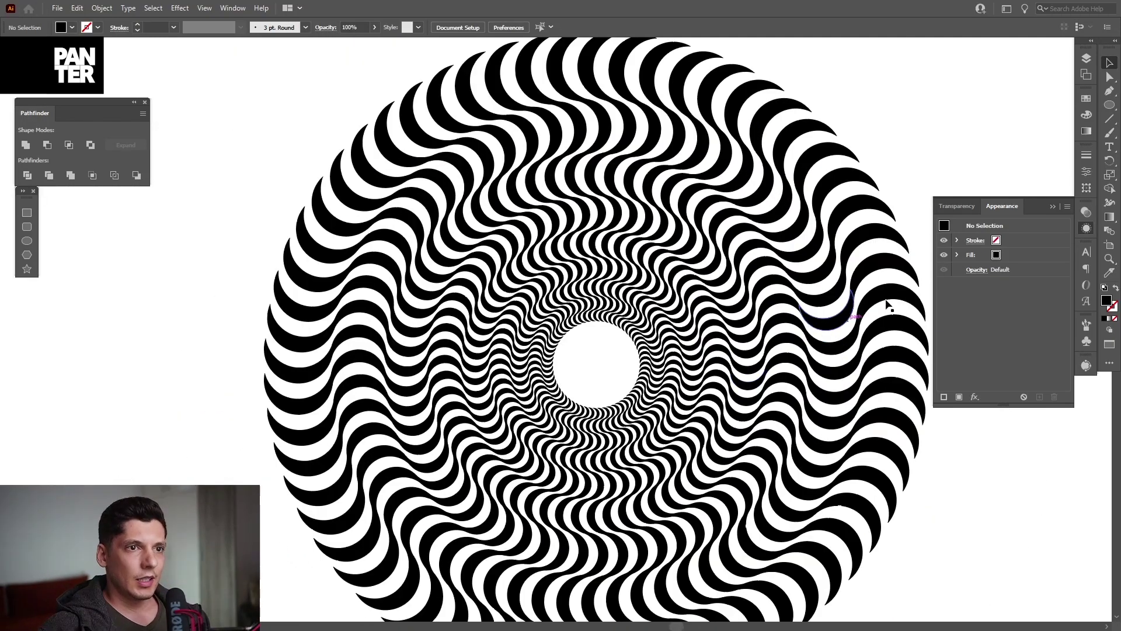
{"action": "left_click", "coordinate": [1052, 206]}
{"action": "left_click_drag", "start_coordinate": [973, 226], "coordinate": [858, 247]}
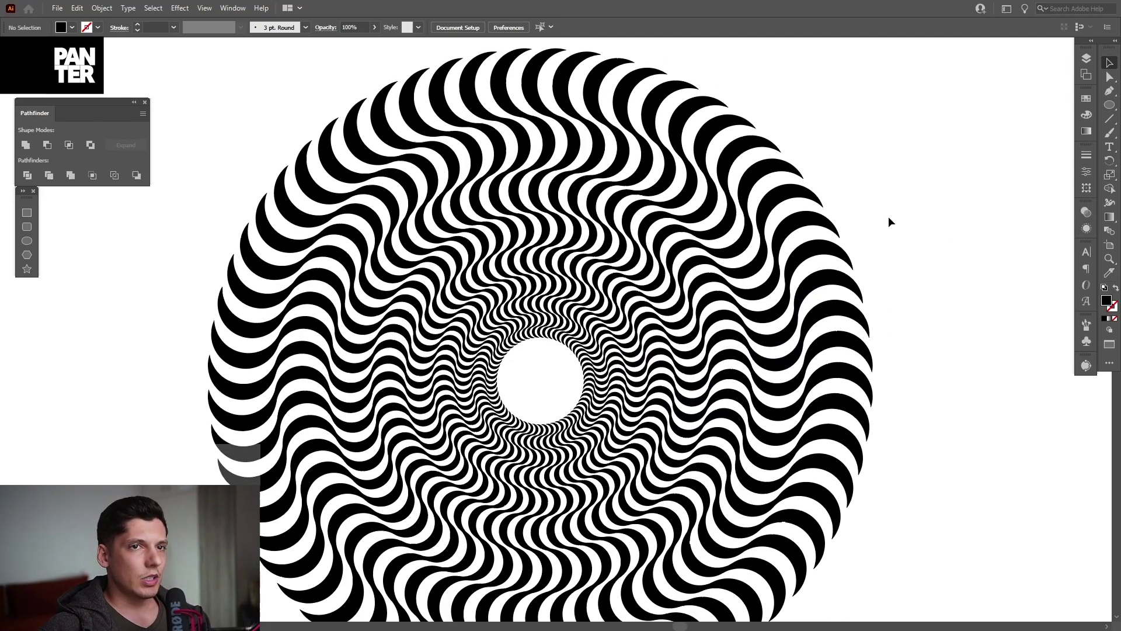
{"action": "left_click_drag", "start_coordinate": [1108, 107], "coordinate": [1057, 109]}
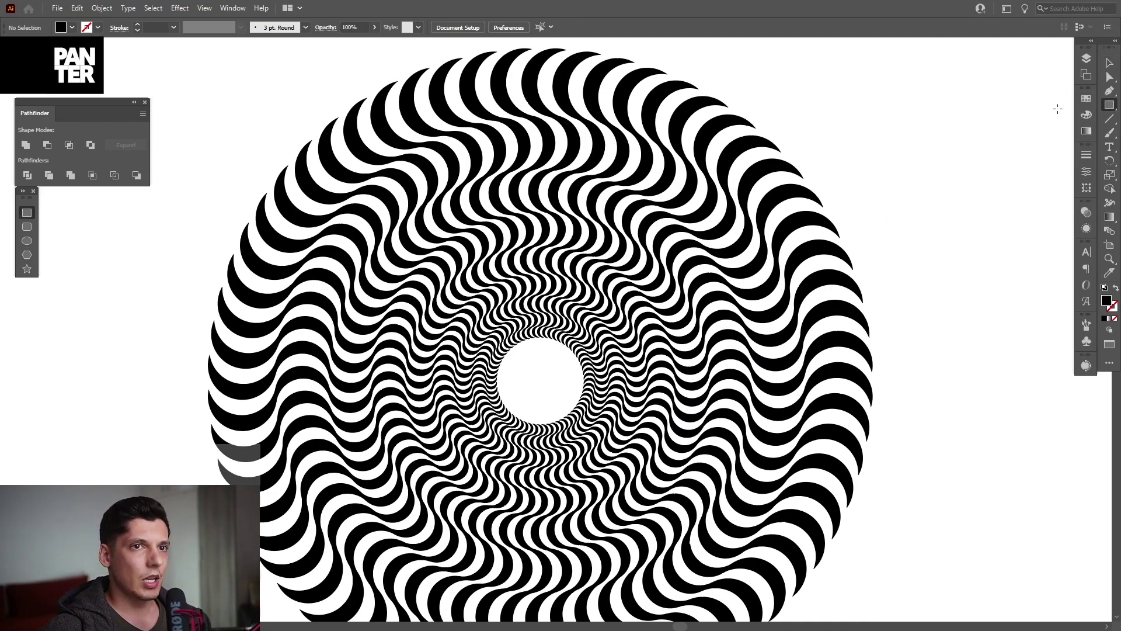
Drag the wavy tunnel group off the artboard to the upper left
{"action": "left_click", "coordinate": [540, 380]}
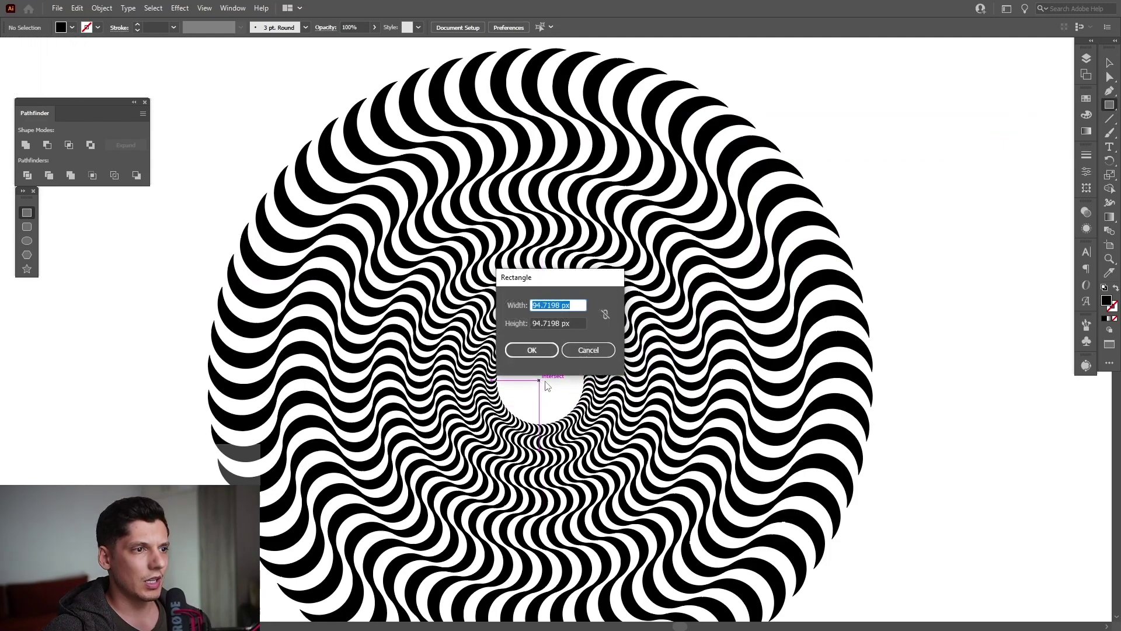
{"action": "key", "text": "Escape"}
{"action": "key", "text": "v"}
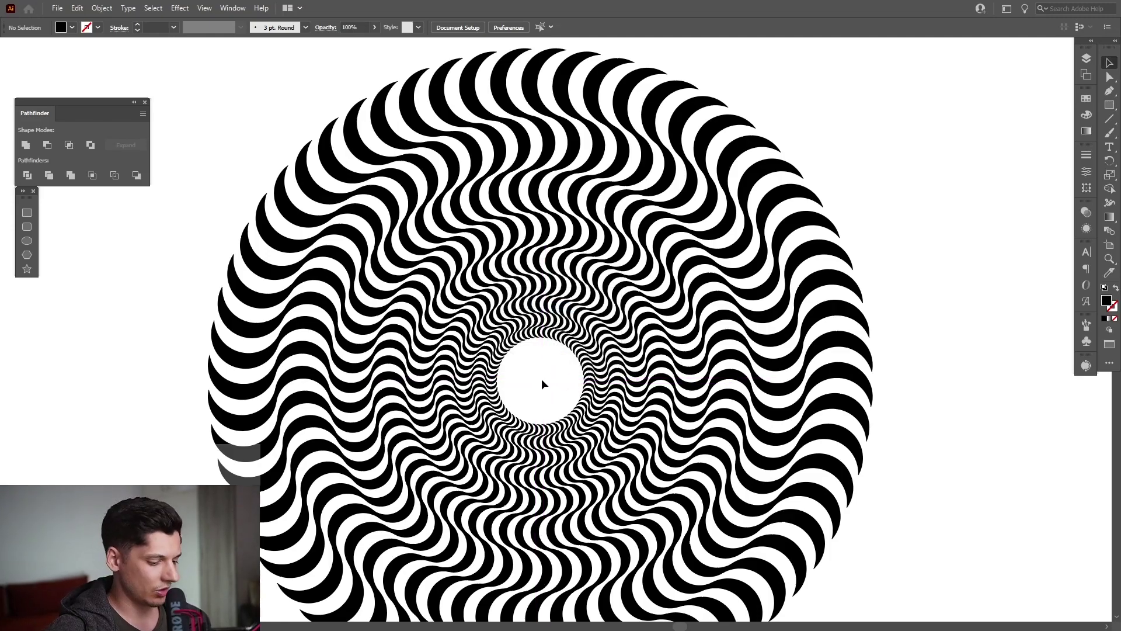
{"action": "scroll", "coordinate": [541, 378], "scroll_direction": "down", "scroll_amount": 4, "text": "alt"}
{"action": "left_click_drag", "start_coordinate": [591, 403], "coordinate": [385, 140]}
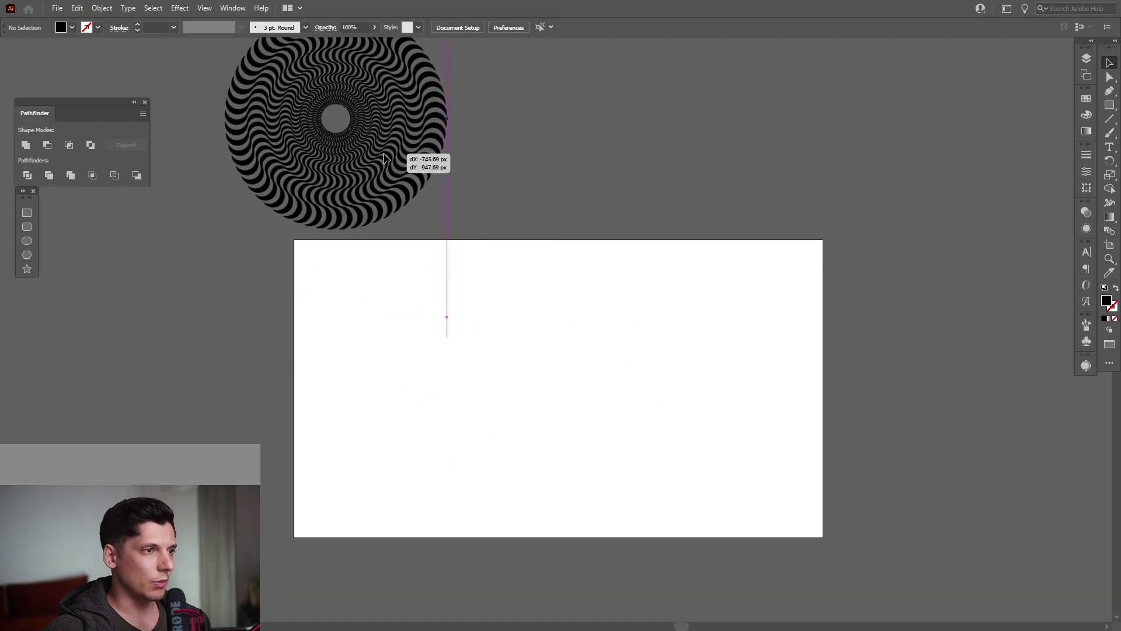
{"action": "left_click_drag", "start_coordinate": [387, 183], "coordinate": [254, 194]}
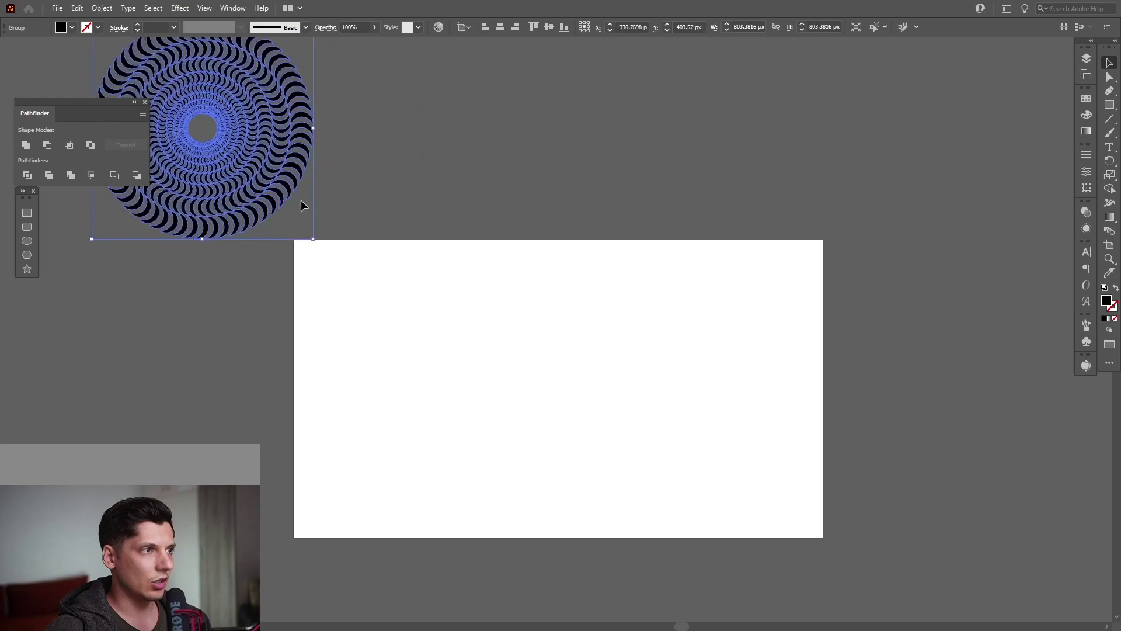
Deselect the pattern and zoom and pan the view onto the empty artboard
{"action": "left_click", "coordinate": [601, 372]}
{"action": "scroll", "coordinate": [578, 376], "scroll_direction": "up", "scroll_amount": 2, "text": "alt"}
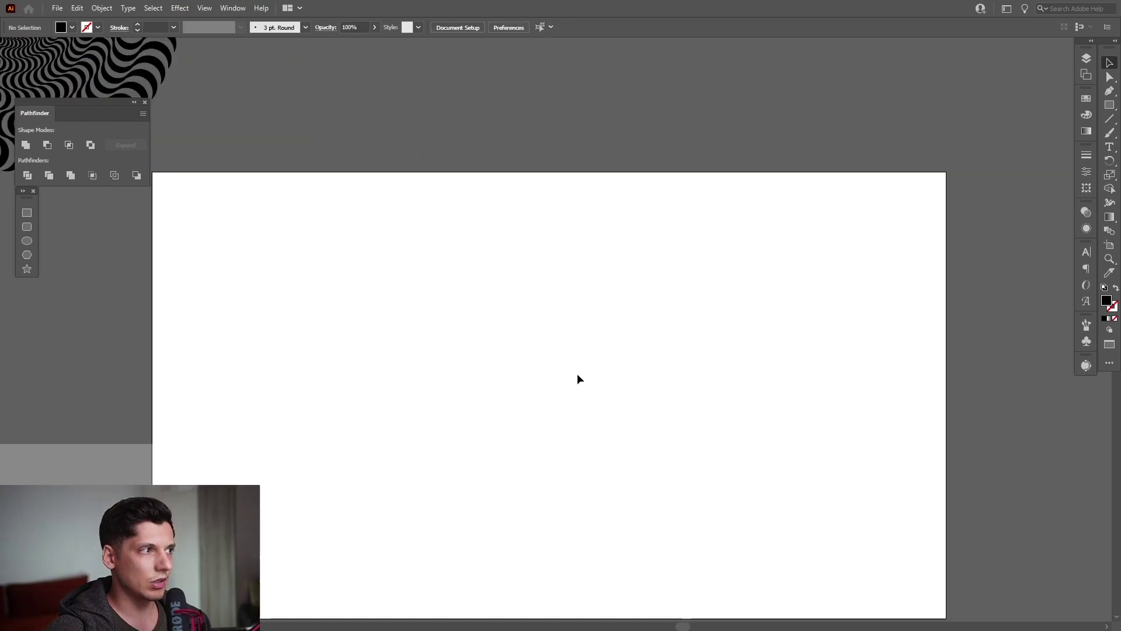
{"action": "key", "text": "space"}
{"action": "left_click_drag", "start_coordinate": [578, 377], "coordinate": [618, 355]}
{"action": "scroll", "coordinate": [426, 226], "scroll_direction": "down", "scroll_amount": 2, "text": "alt"}
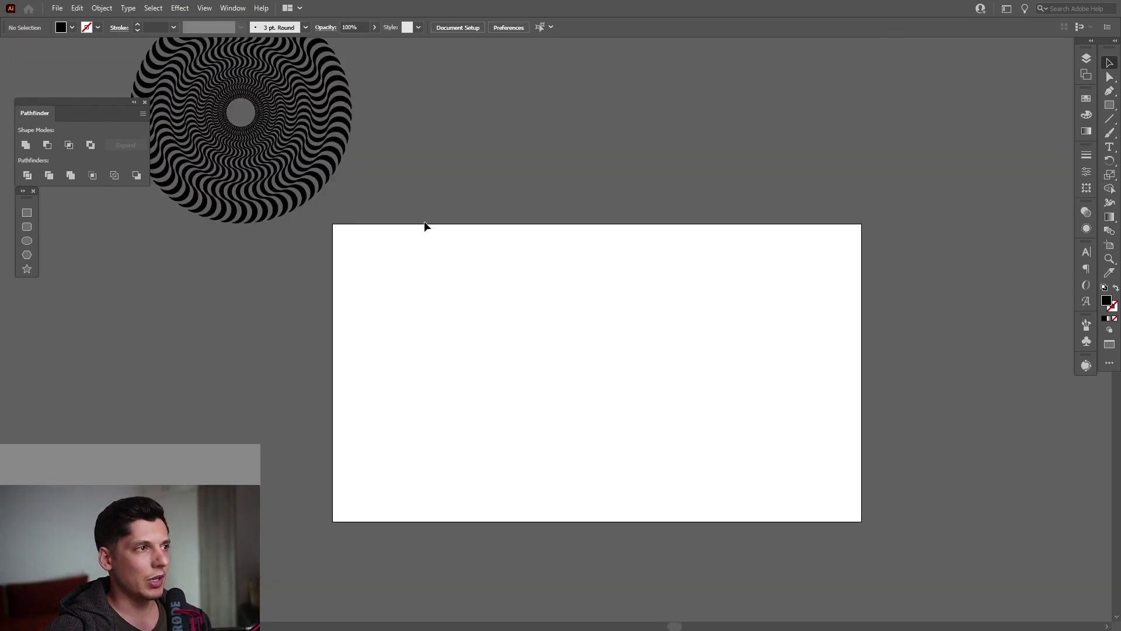
{"action": "key", "text": "ctrl+a"}
{"action": "left_click", "coordinate": [454, 259]}
{"action": "scroll", "coordinate": [365, 290], "scroll_direction": "up", "scroll_amount": 2, "text": "alt"}
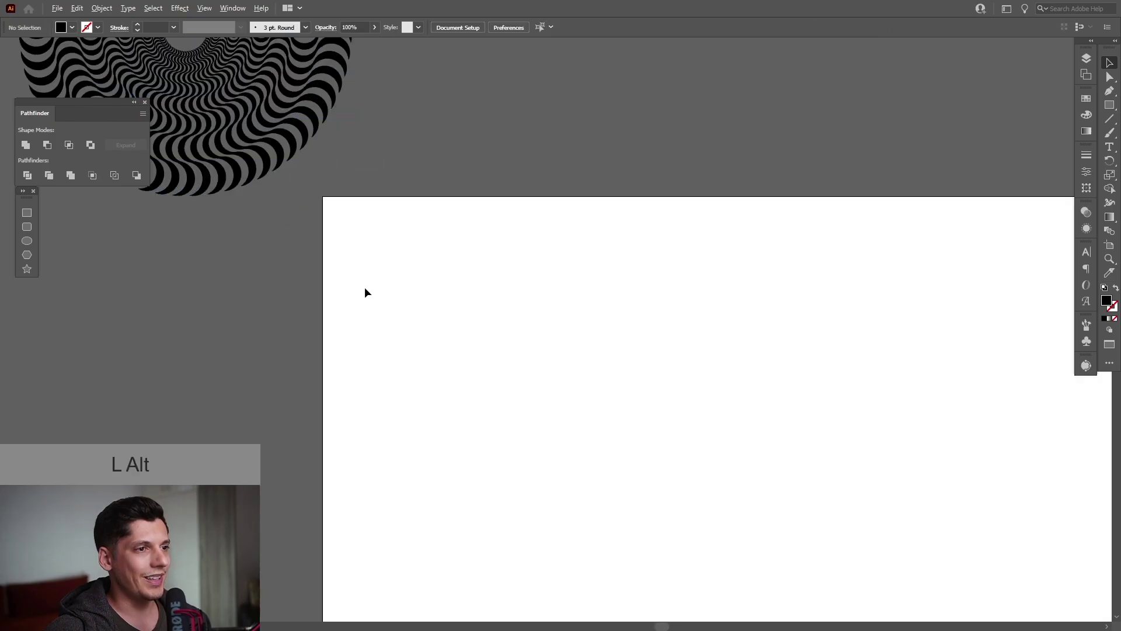
{"action": "scroll", "coordinate": [595, 307], "scroll_direction": "up", "scroll_amount": 2, "text": "alt"}
{"action": "key", "text": "space"}
{"action": "left_click_drag", "start_coordinate": [594, 303], "coordinate": [542, 261]}
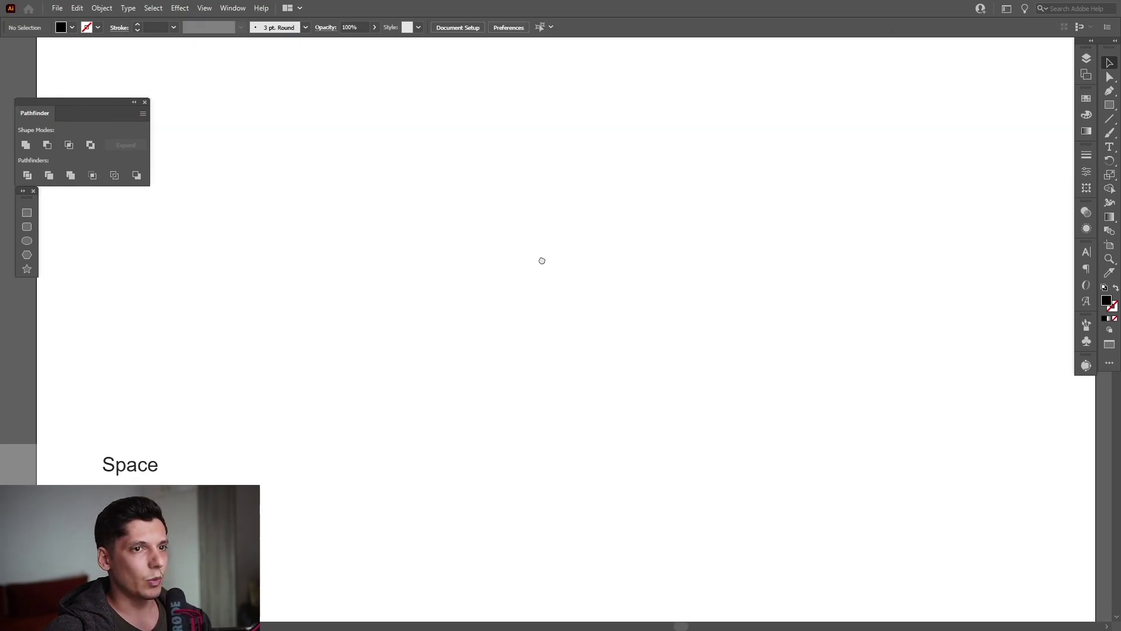
Draw a large unfilled circle on the empty artboard
{"action": "left_click", "coordinate": [27, 240]}
{"action": "left_click_drag", "start_coordinate": [566, 320], "coordinate": [751, 408]}
{"action": "key", "text": "shift+x"}
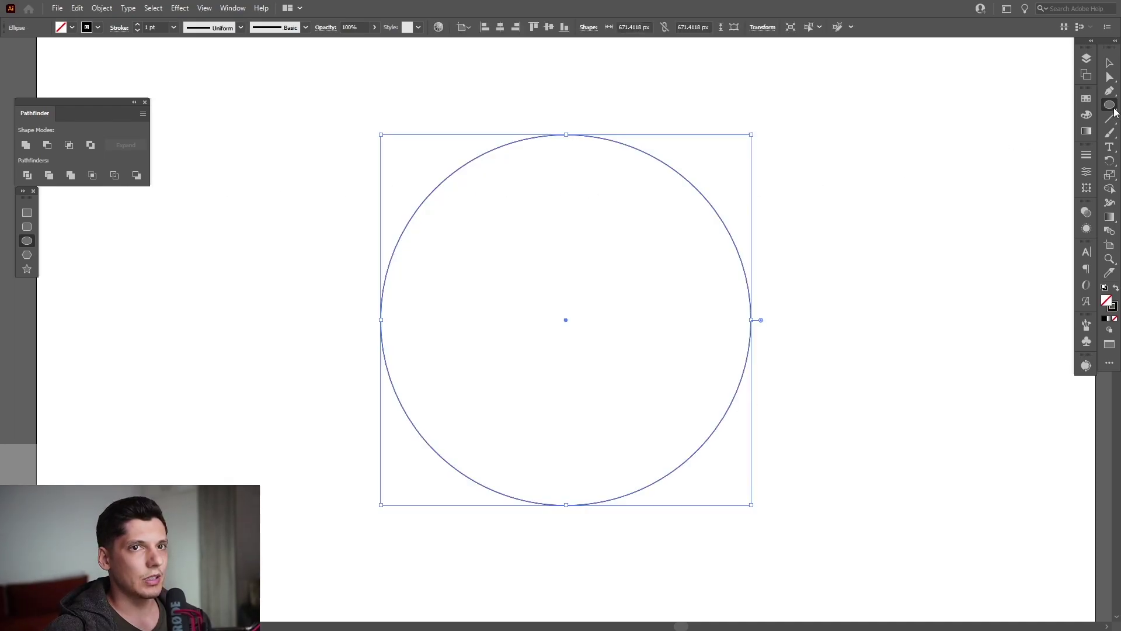
{"action": "left_click_drag", "start_coordinate": [1116, 112], "coordinate": [1072, 135]}
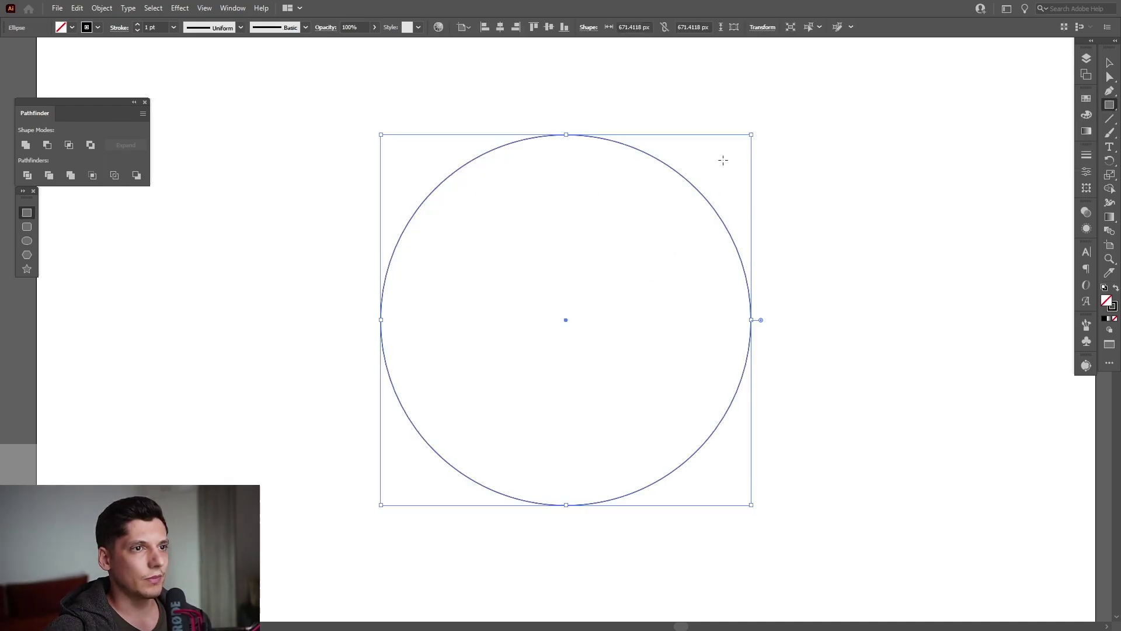
{"action": "key", "text": "v"}
{"action": "left_click", "coordinate": [770, 173]}
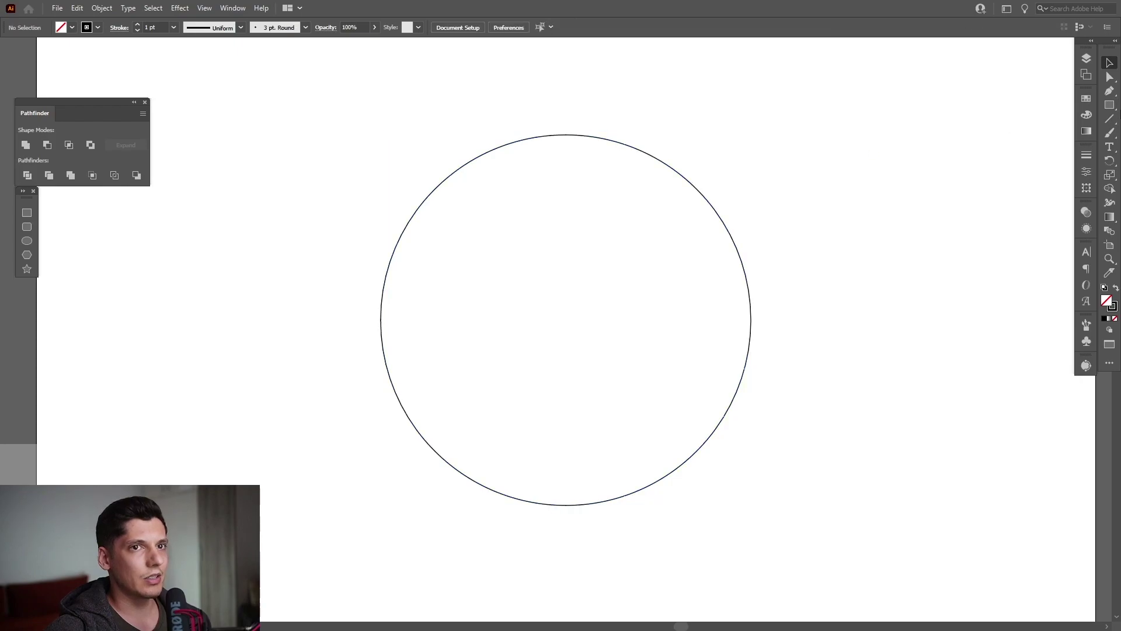
Draw a square from the circle's centre to its top-right corner and select both shapes for grouping
{"action": "left_click", "coordinate": [1109, 107]}
{"action": "key", "text": "shift"}
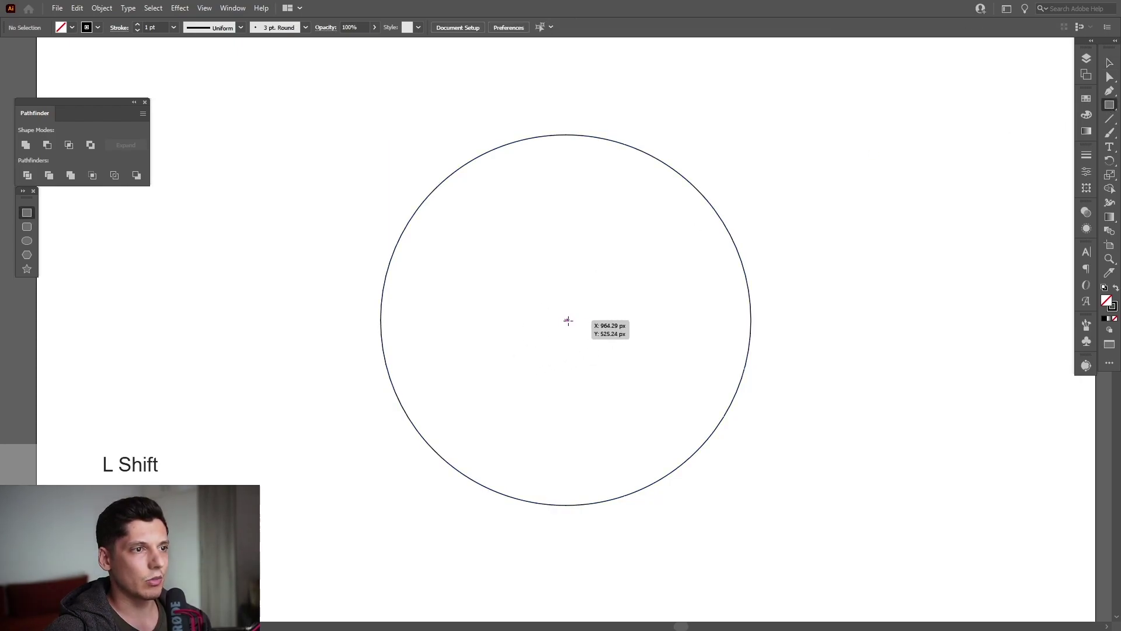
{"action": "left_click_drag", "start_coordinate": [564, 319], "coordinate": [751, 166]}
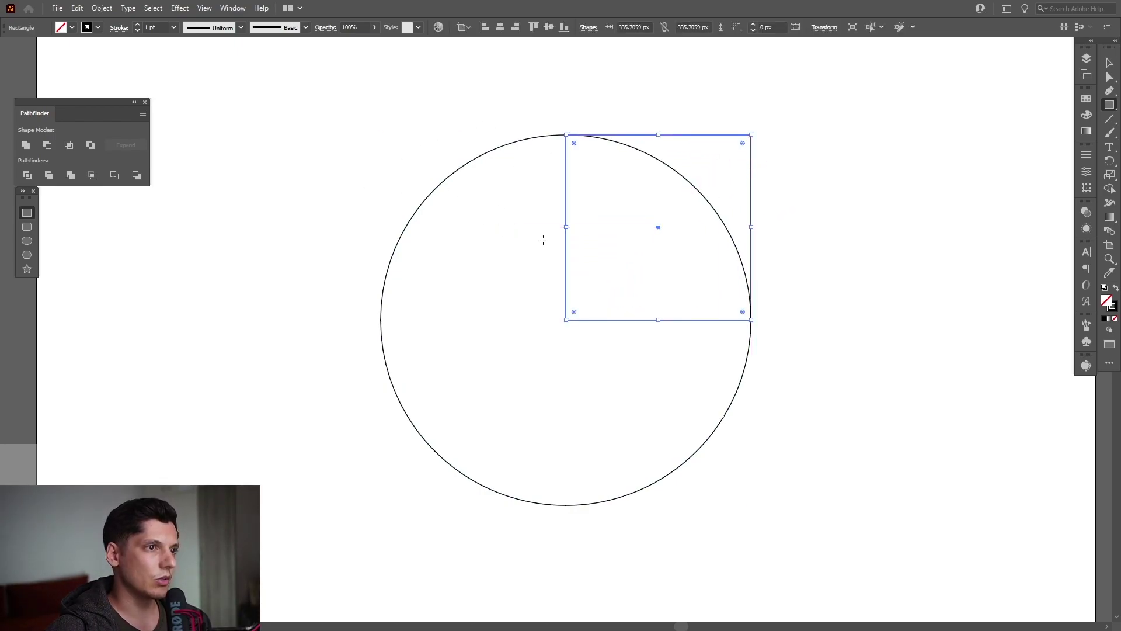
{"action": "scroll", "coordinate": [463, 351], "scroll_direction": "down", "scroll_amount": 5, "text": "alt"}
{"action": "scroll", "coordinate": [683, 434], "scroll_direction": "up", "scroll_amount": 5, "text": "alt"}
{"action": "key", "text": "v"}
{"action": "scroll", "coordinate": [772, 320], "scroll_direction": "up", "scroll_amount": 2, "text": "alt"}
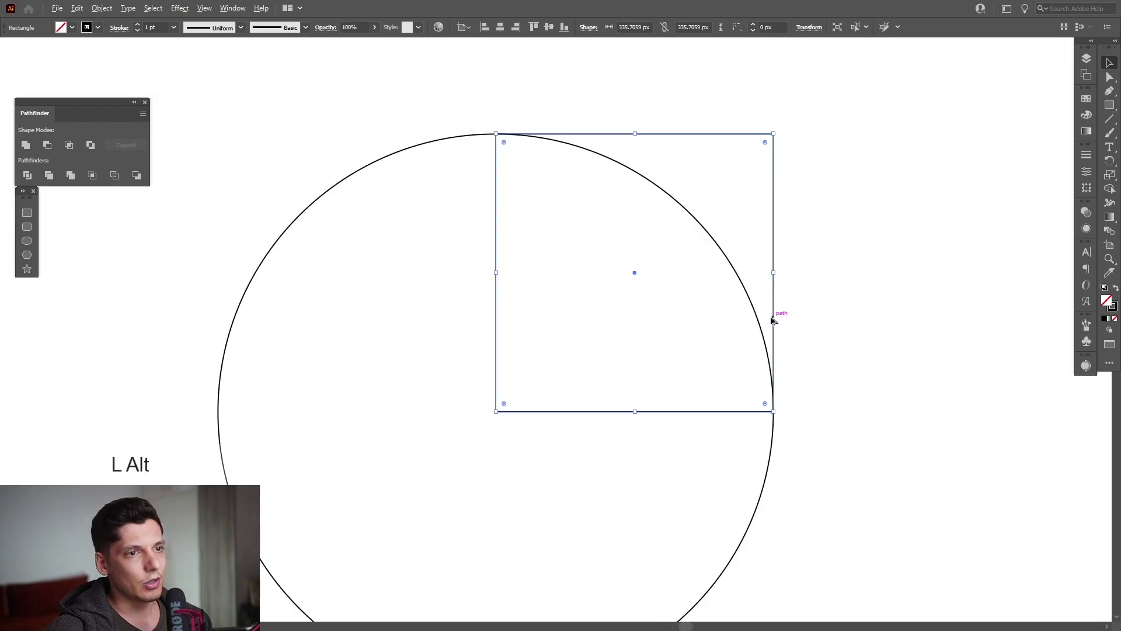
{"action": "scroll", "coordinate": [613, 409], "scroll_direction": "up", "scroll_amount": 2, "text": "alt"}
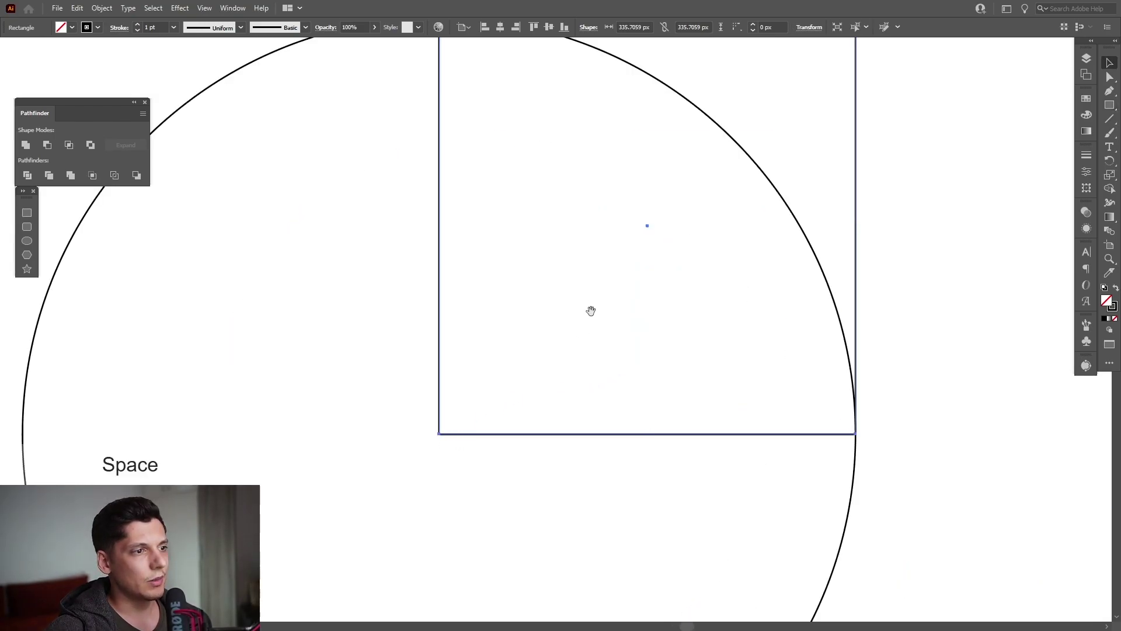
{"action": "left_click_drag", "start_coordinate": [591, 311], "coordinate": [585, 500]}
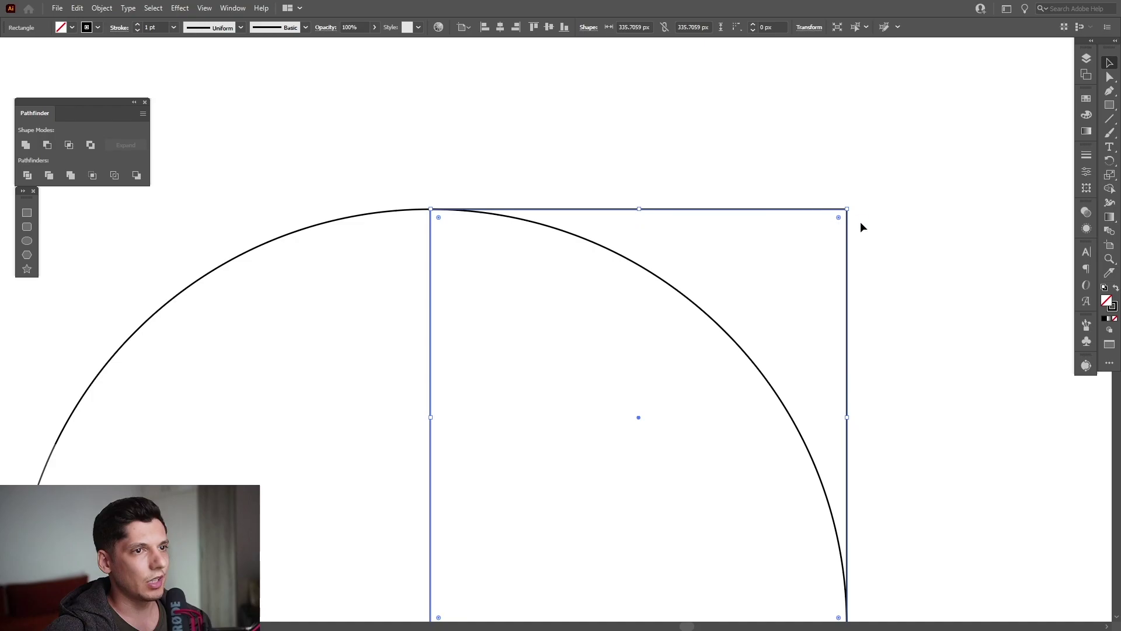
{"action": "scroll", "coordinate": [835, 298], "scroll_direction": "down", "scroll_amount": 4, "text": "alt"}
{"action": "key", "text": "ctrl+a"}
{"action": "scroll", "coordinate": [835, 298], "scroll_direction": "up", "scroll_amount": 2, "text": "alt"}
{"action": "right_click", "coordinate": [601, 362]}
Move the wavy ring tunnel under the grouped circle-and-square guide and align their centres horizontally and vertically
{"action": "left_click", "coordinate": [658, 431]}
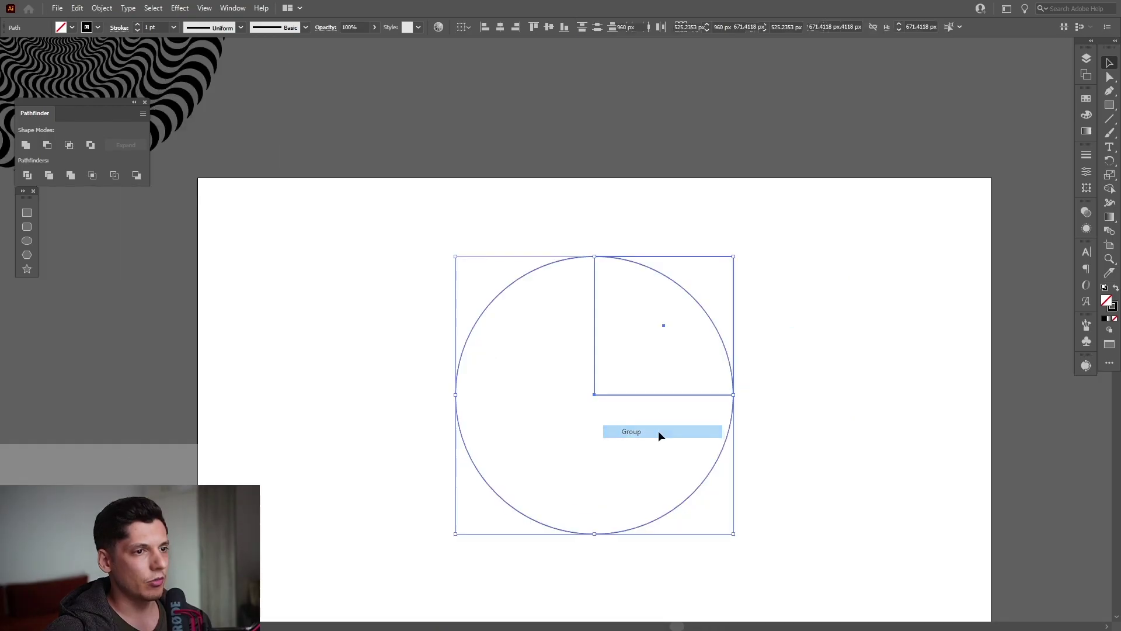
{"action": "scroll", "coordinate": [658, 430], "scroll_direction": "down", "scroll_amount": 2, "text": "alt"}
{"action": "left_click_drag", "start_coordinate": [386, 149], "coordinate": [710, 396]}
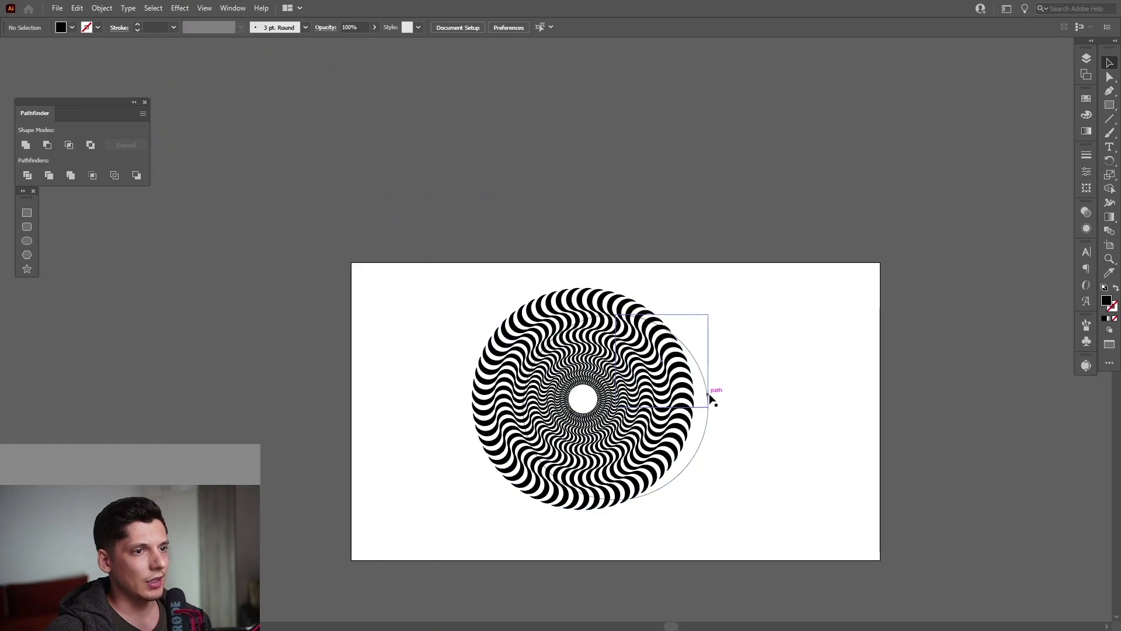
{"action": "scroll", "coordinate": [709, 392], "scroll_direction": "up", "scroll_amount": 2, "text": "alt"}
{"action": "right_click", "coordinate": [707, 380]}
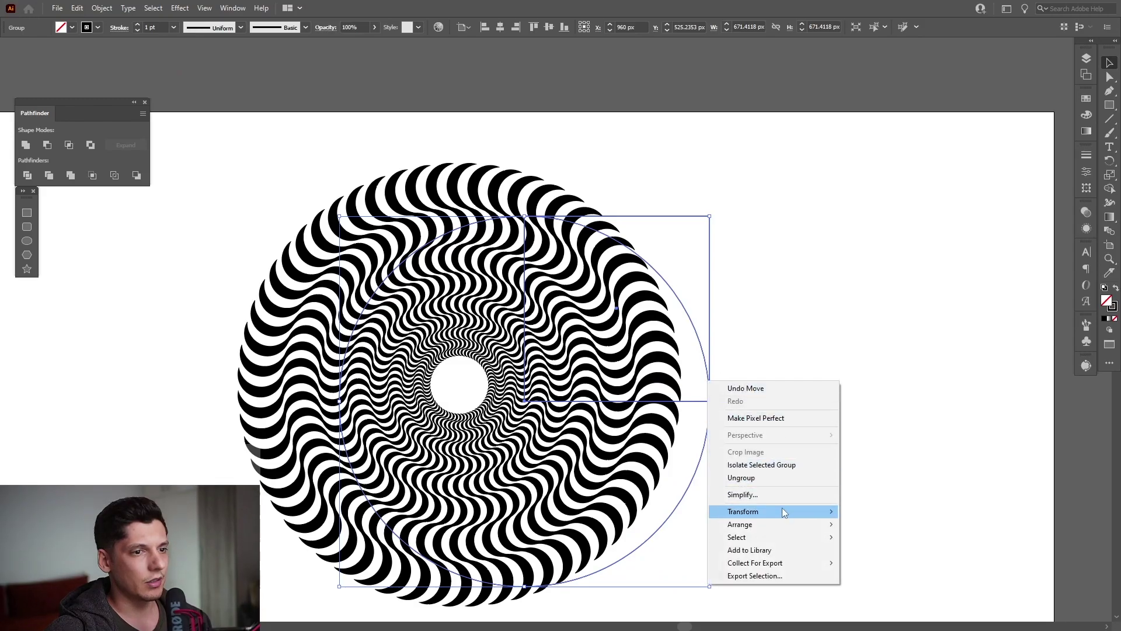
{"action": "mouse_move", "coordinate": [782, 524]}
{"action": "left_click", "coordinate": [870, 524]}
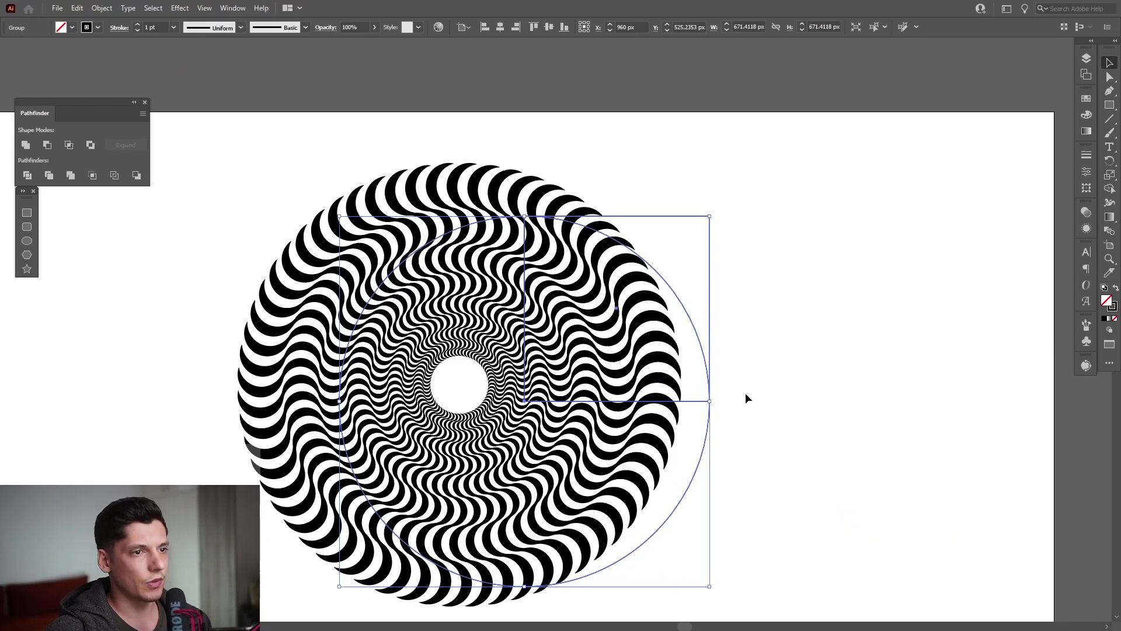
{"action": "left_click_drag", "start_coordinate": [828, 441], "coordinate": [642, 254]}
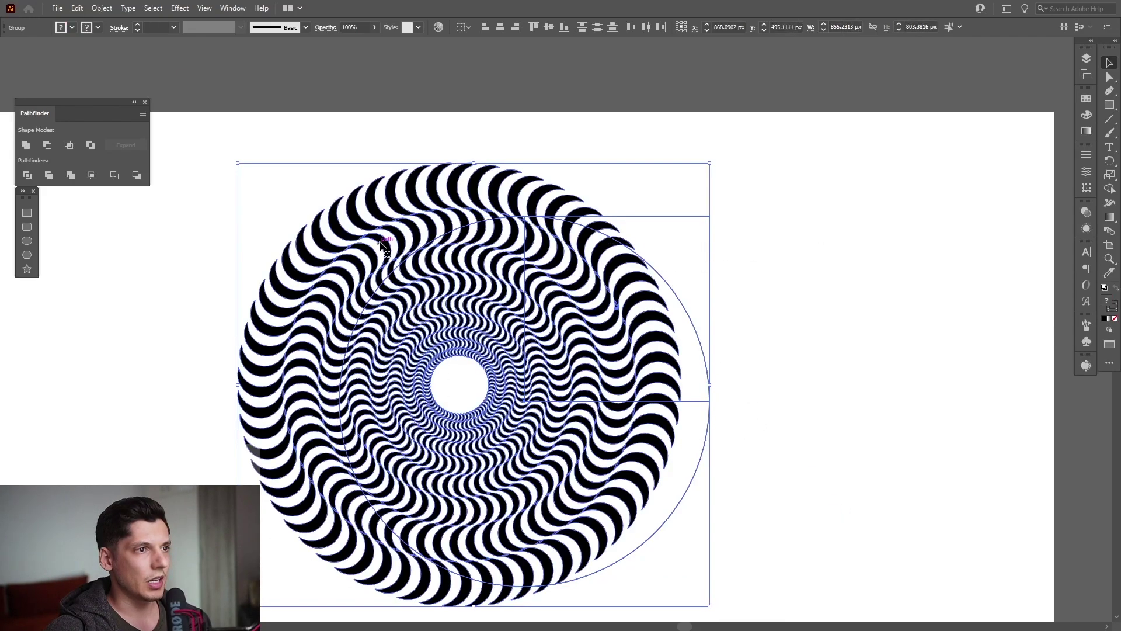
{"action": "left_click", "coordinate": [501, 28]}
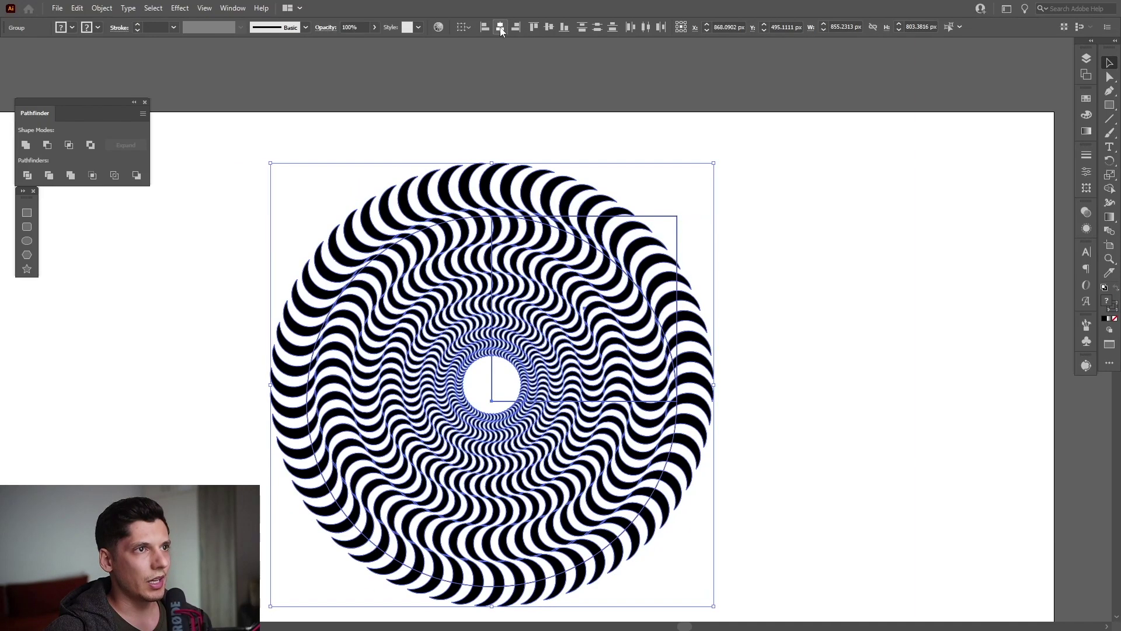
{"action": "left_click", "coordinate": [549, 27]}
Enlarge the guide circle to the ring's outer edge, then ungroup the circle and square
{"action": "left_click", "coordinate": [671, 221]}
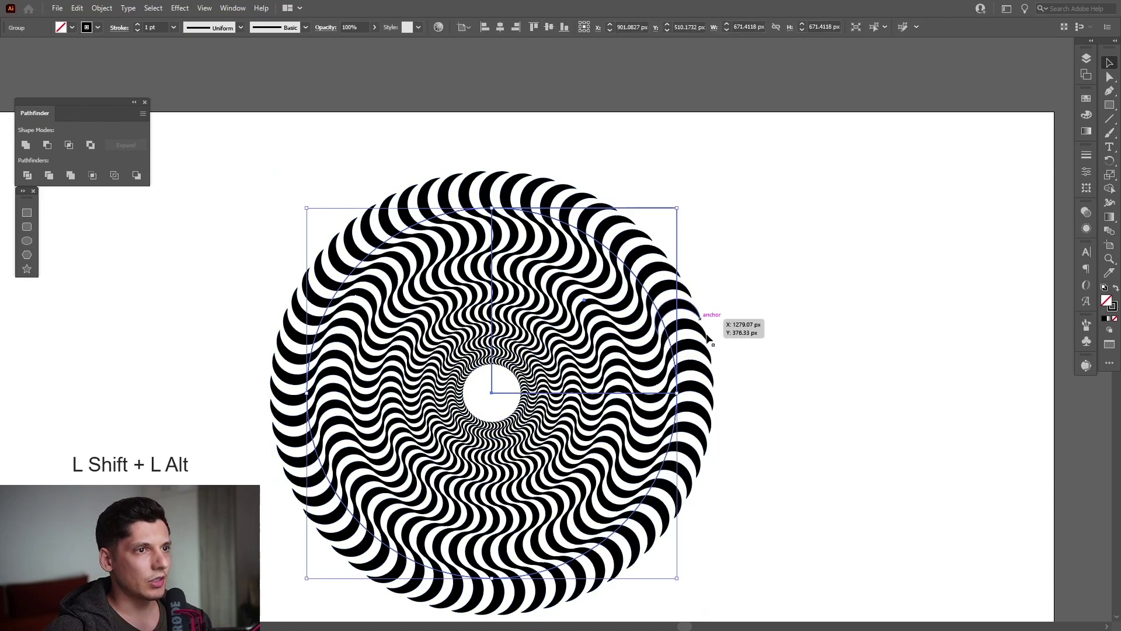
{"action": "left_click_drag", "start_coordinate": [678, 393], "coordinate": [716, 394]}
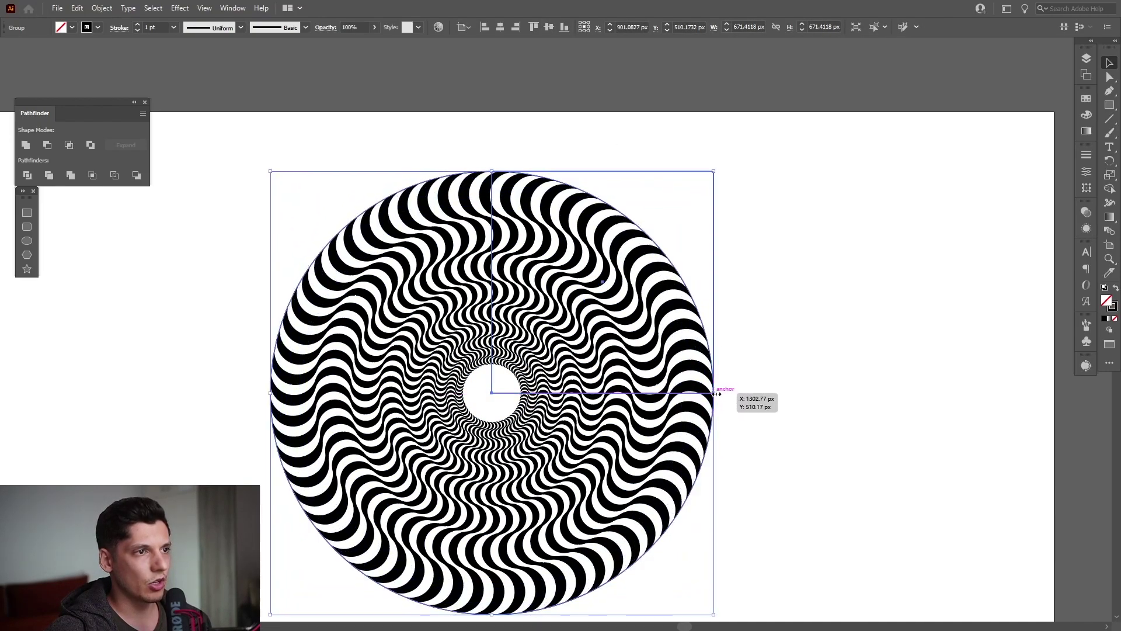
{"action": "right_click", "coordinate": [621, 282]}
{"action": "left_click", "coordinate": [689, 383]}
{"action": "left_click", "coordinate": [746, 387]}
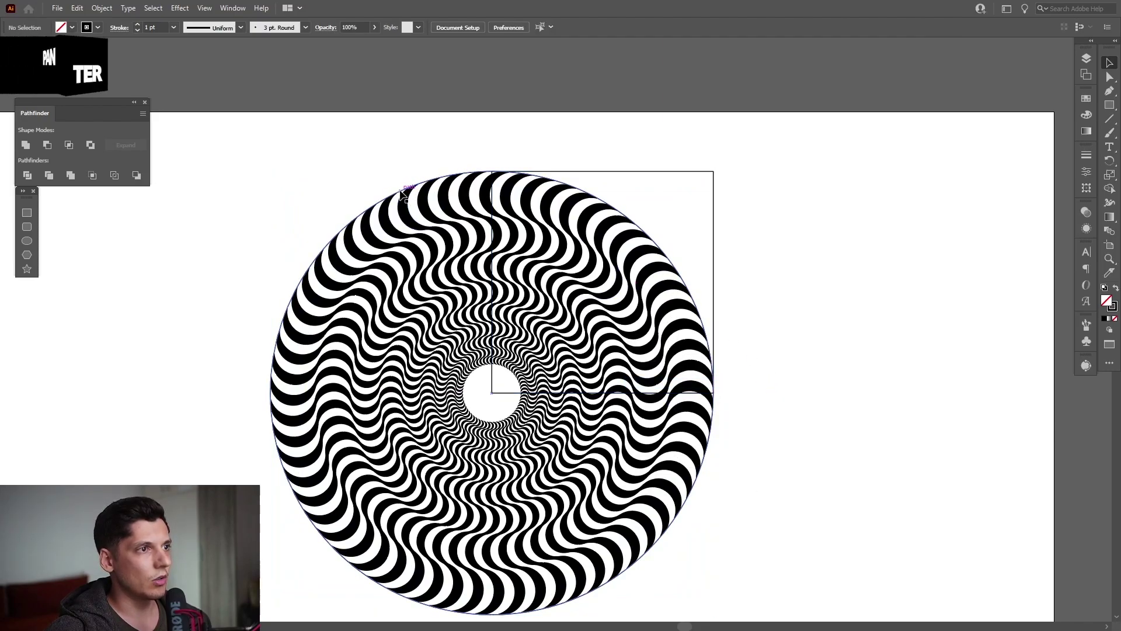
Delete the guide circle and clip the ring to the quarter square with Make Clipping Mask
{"action": "left_click_drag", "start_coordinate": [405, 199], "coordinate": [492, 110]}
{"action": "key", "text": "Delete"}
{"action": "mouse_move", "coordinate": [800, 166]}
{"action": "left_mouse_down"}
{"action": "mouse_move", "coordinate": [760, 199]}
{"action": "mouse_move", "coordinate": [569, 294]}
{"action": "mouse_move", "coordinate": [419, 429]}
{"action": "left_mouse_up"}
{"action": "right_click", "coordinate": [436, 285]}
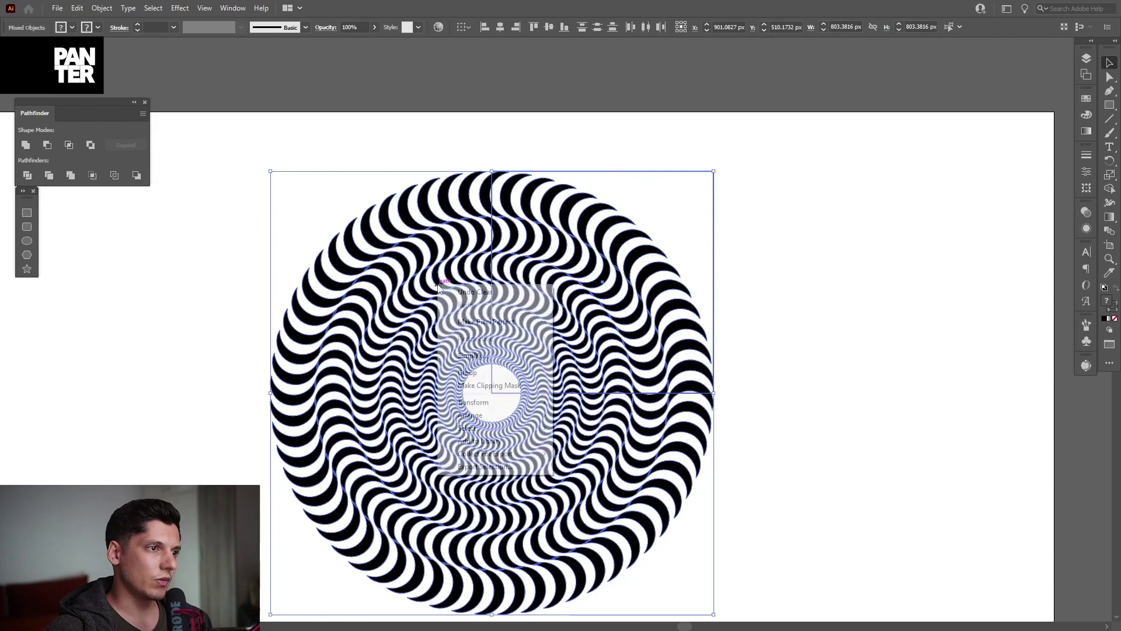
{"action": "left_click", "coordinate": [504, 385]}
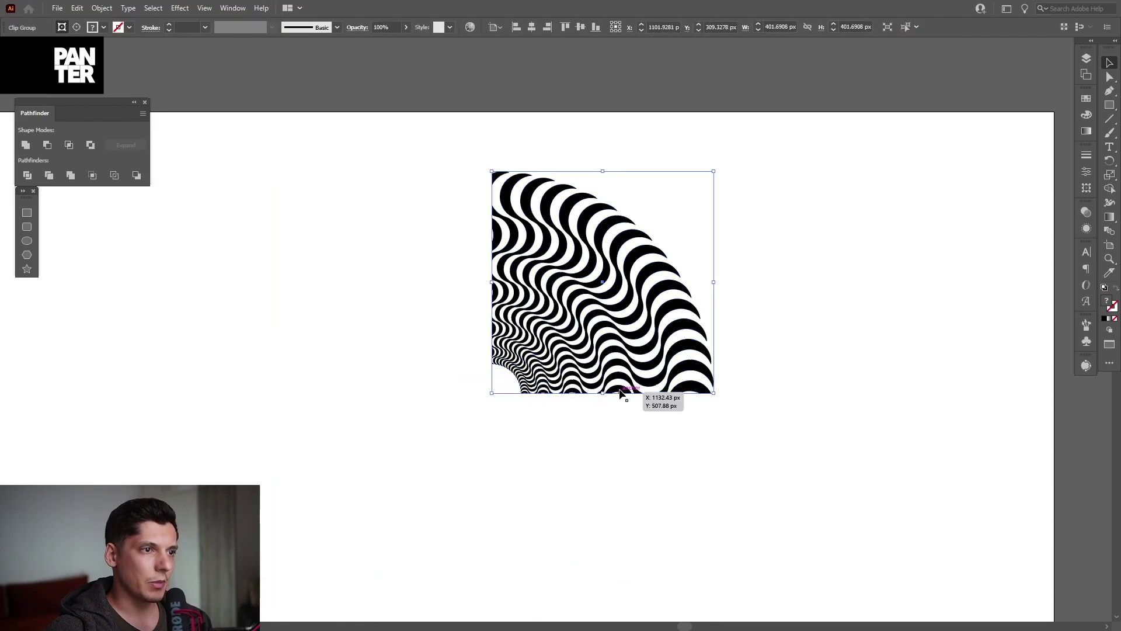
Move the clipped quarter down-left and shrink its clipping square from both corners so stripes fill it
{"action": "scroll", "coordinate": [639, 373], "scroll_direction": "up", "scroll_amount": 1}
{"action": "left_click_drag", "start_coordinate": [729, 169], "coordinate": [691, 262]}
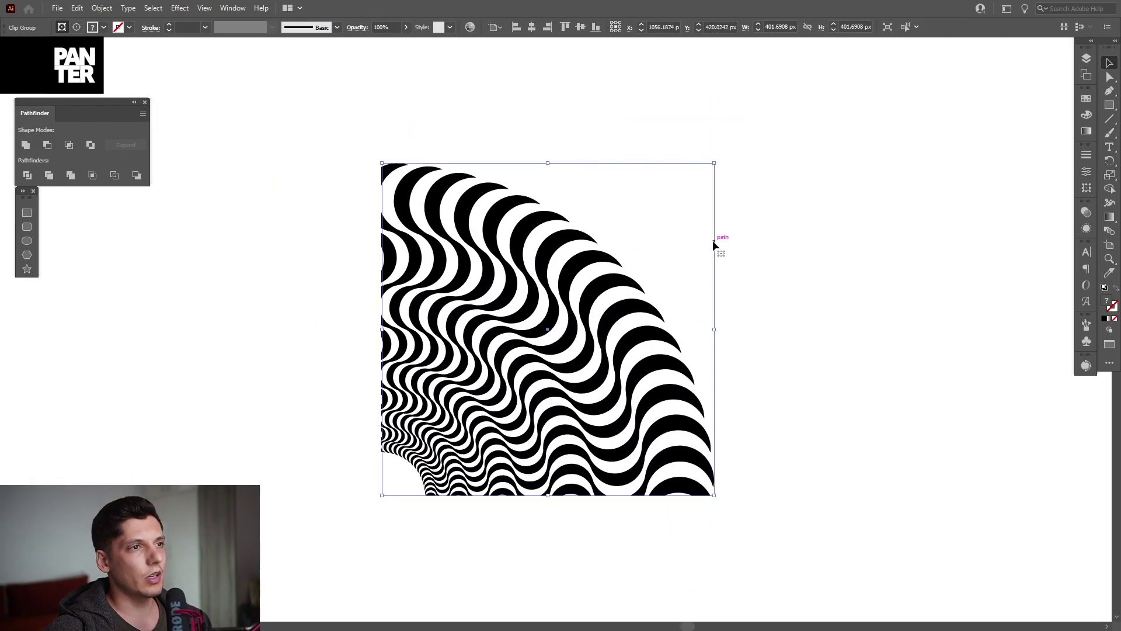
{"action": "double_click", "coordinate": [713, 240]}
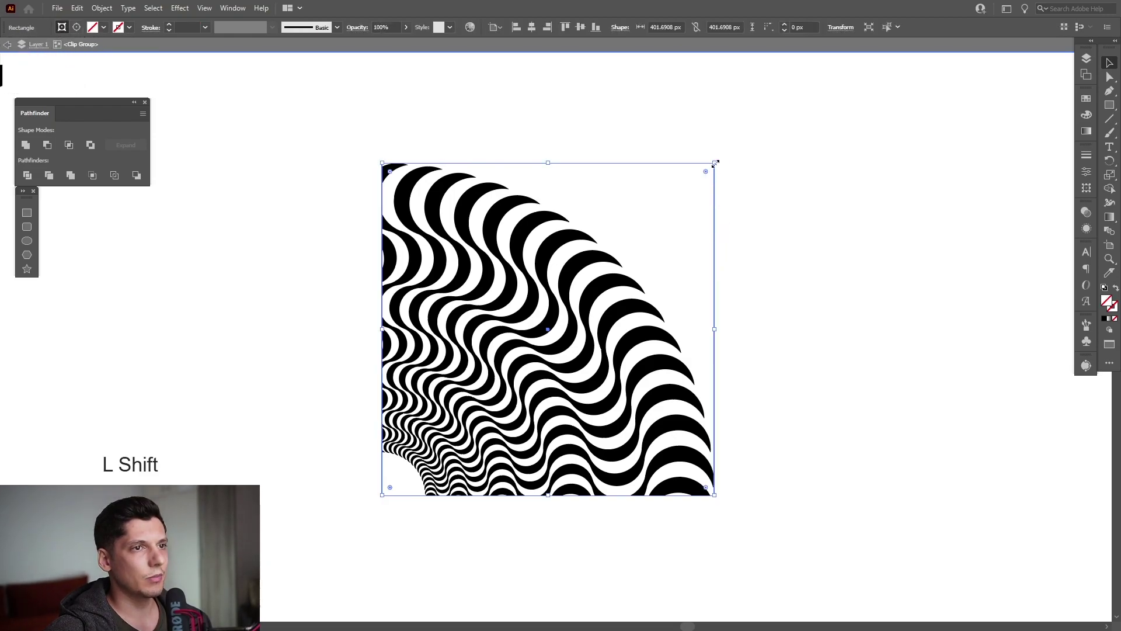
{"action": "left_click_drag", "start_coordinate": [714, 163], "coordinate": [615, 258]}
{"action": "scroll", "coordinate": [430, 505], "scroll_direction": "up", "scroll_amount": 1}
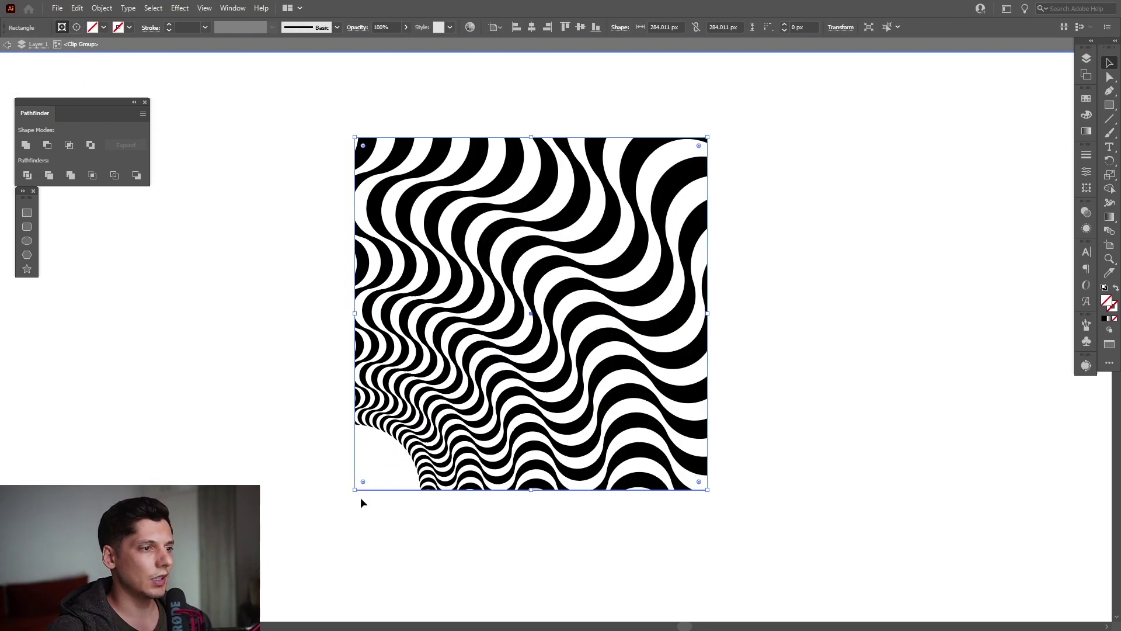
{"action": "left_click_drag", "start_coordinate": [356, 492], "coordinate": [400, 445]}
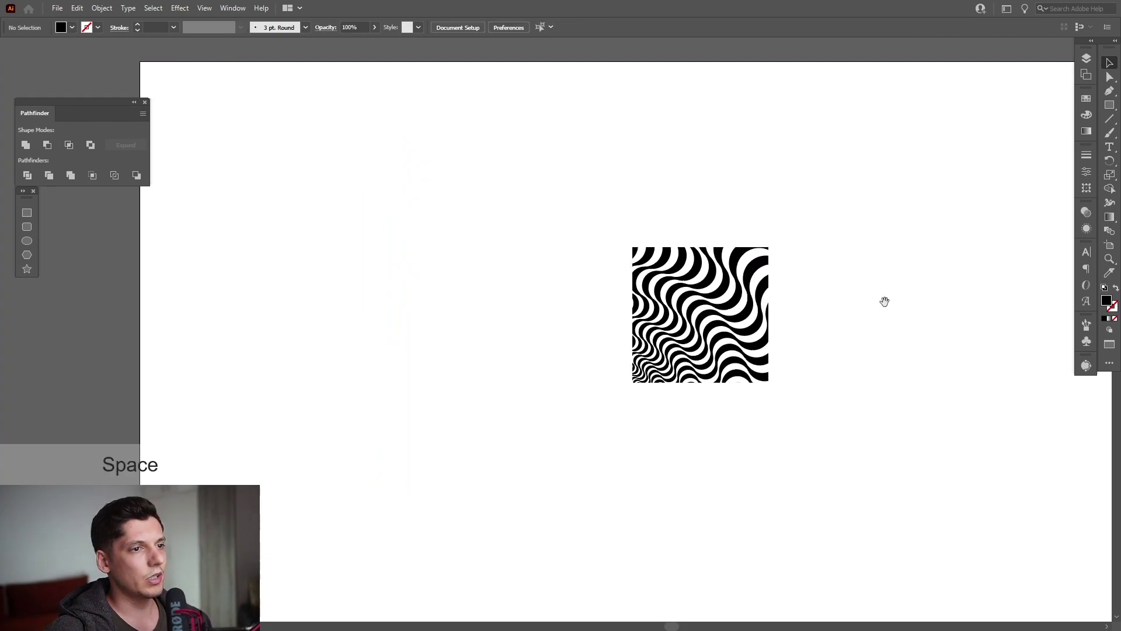
Reflect the clipped square vertically about its right edge as a copy beside the original
{"action": "left_click_drag", "start_coordinate": [884, 300], "coordinate": [751, 268]}
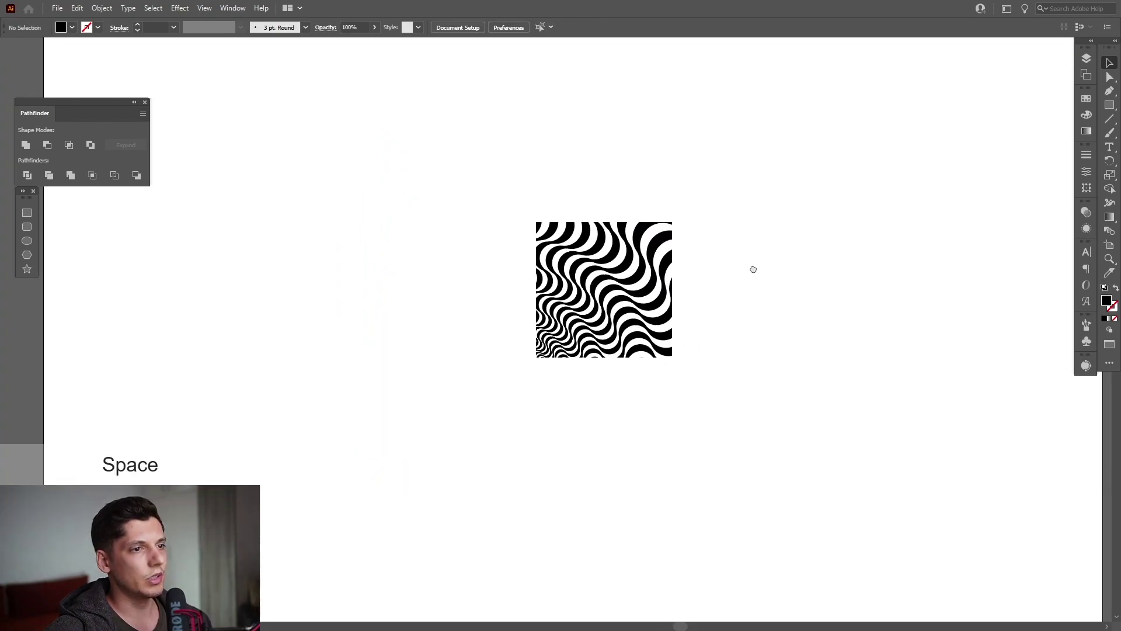
{"action": "scroll", "coordinate": [752, 268], "scroll_direction": "up", "scroll_amount": 1}
{"action": "left_click_drag", "start_coordinate": [531, 304], "coordinate": [521, 302]}
{"action": "scroll", "coordinate": [555, 303], "scroll_direction": "up", "scroll_amount": 1}
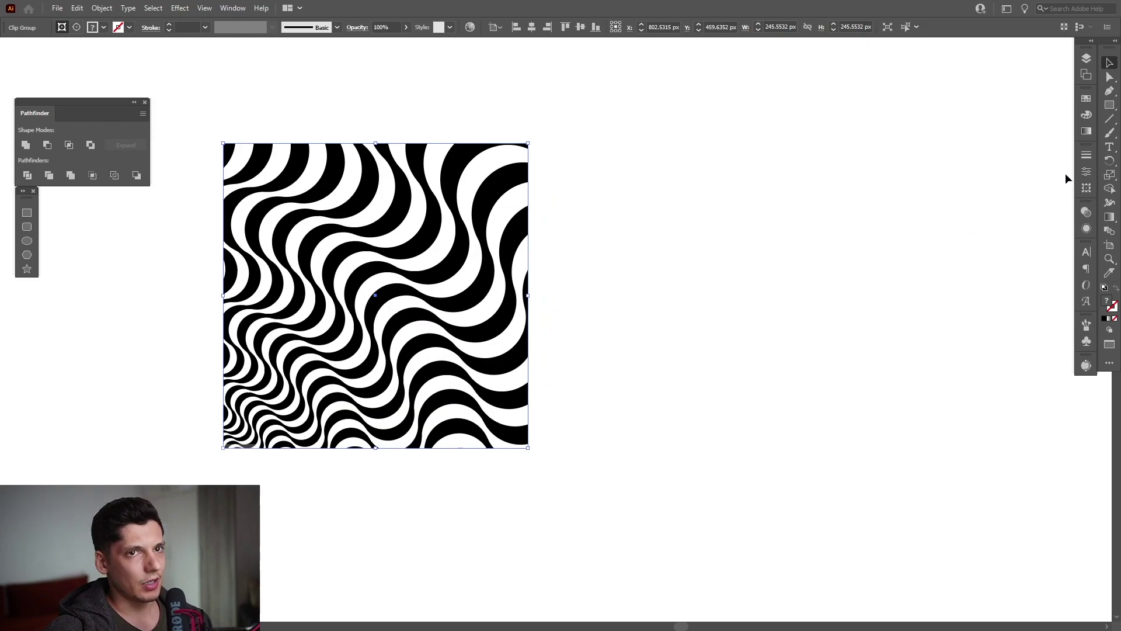
{"action": "left_click_drag", "start_coordinate": [1116, 161], "coordinate": [1058, 176]}
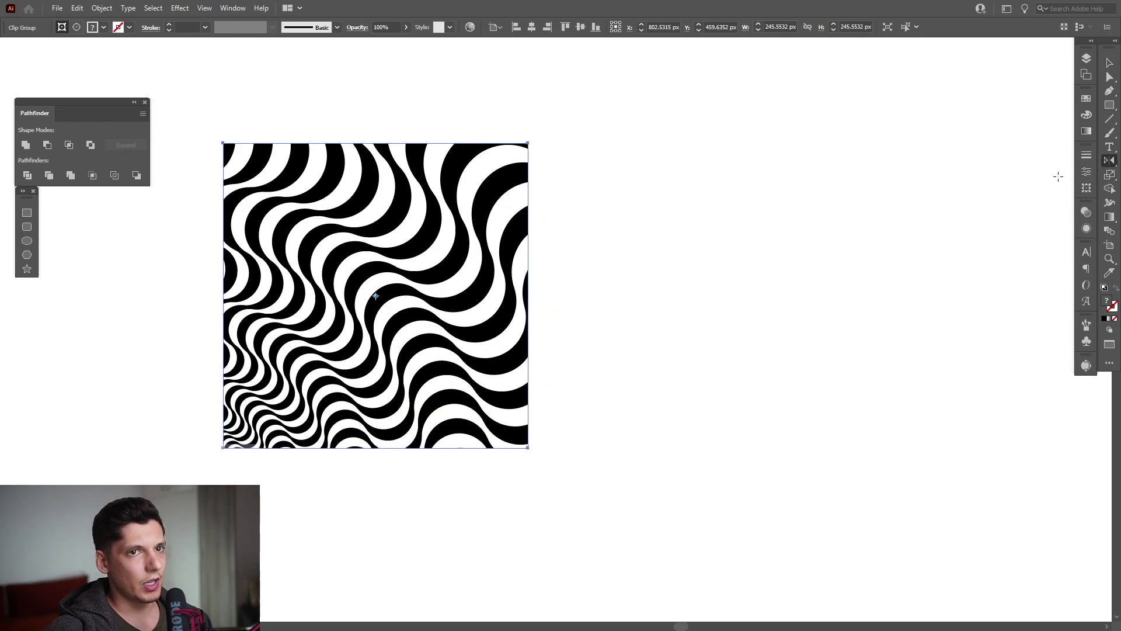
{"action": "left_click", "coordinate": [528, 281], "text": "alt"}
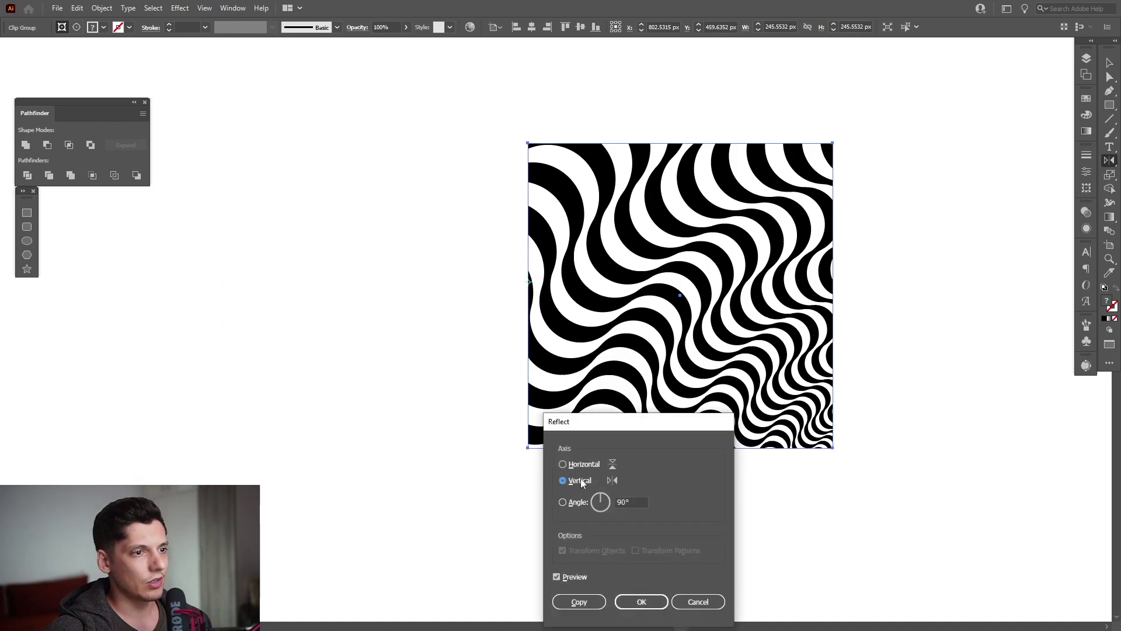
{"action": "left_click", "coordinate": [591, 601]}
Duplicate the mirrored pair straight down and rotate the lower copy 180 degrees
{"action": "key", "text": "v"}
{"action": "scroll", "coordinate": [636, 140], "scroll_direction": "down", "scroll_amount": 1}
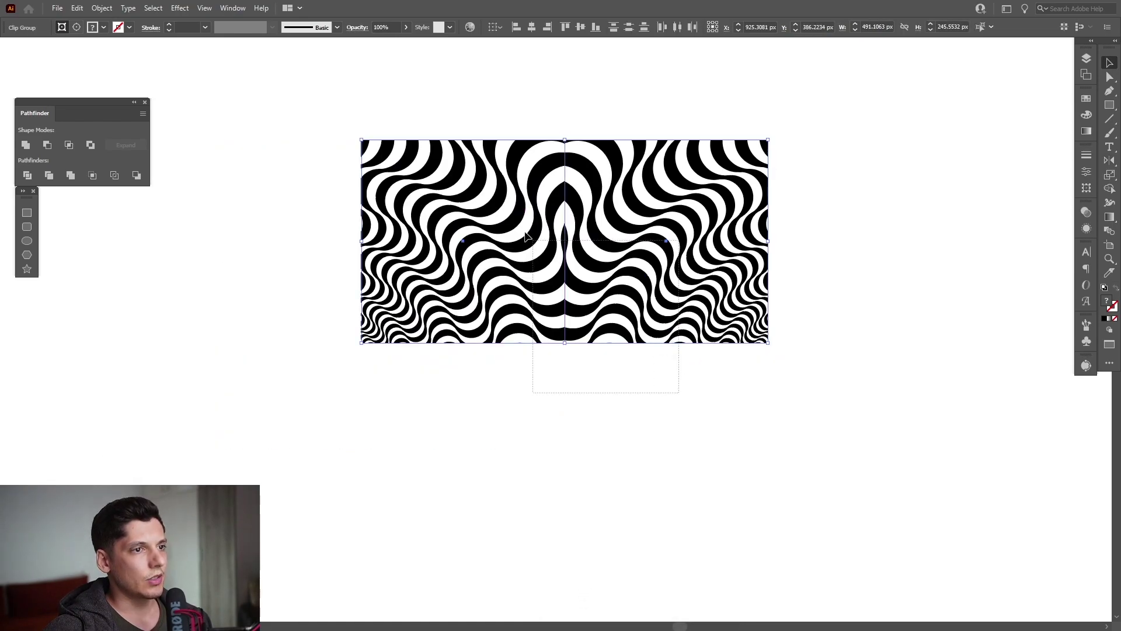
{"action": "left_click_drag", "start_coordinate": [520, 157], "coordinate": [516, 361]}
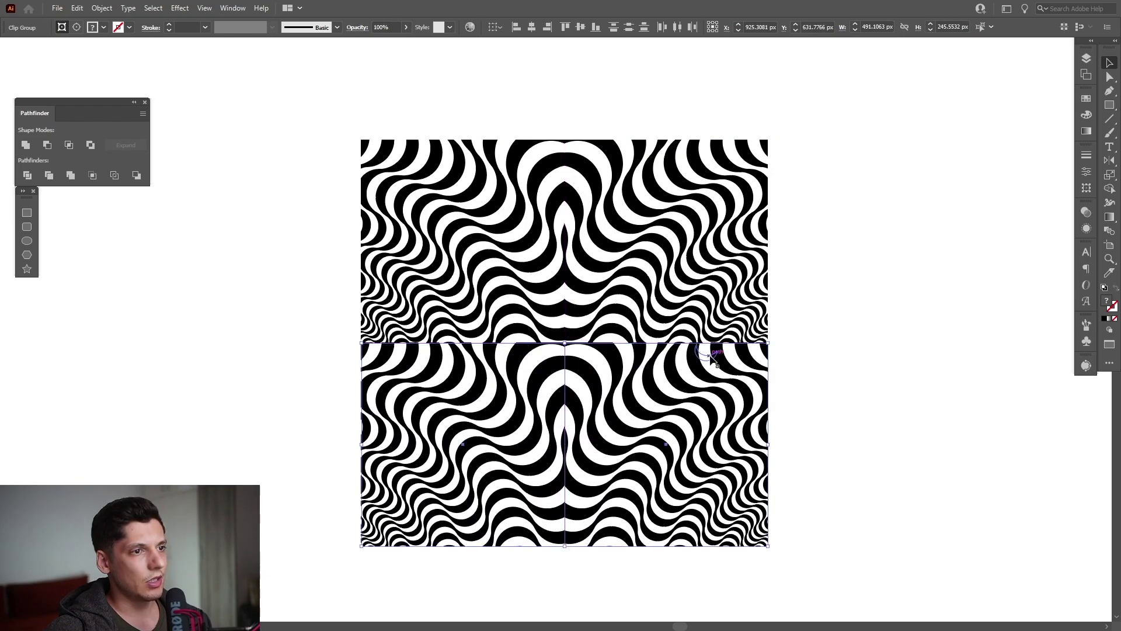
{"action": "left_click_drag", "start_coordinate": [770, 337], "coordinate": [373, 543]}
{"action": "left_click", "coordinate": [858, 312]}
{"action": "key", "text": "ctrl+plus"}
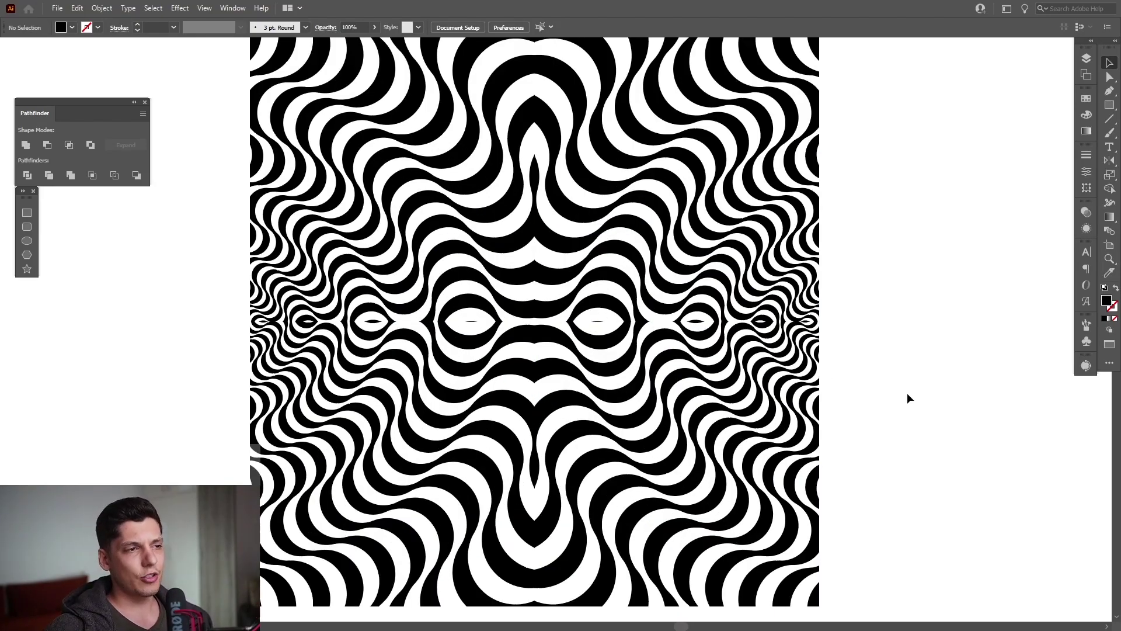